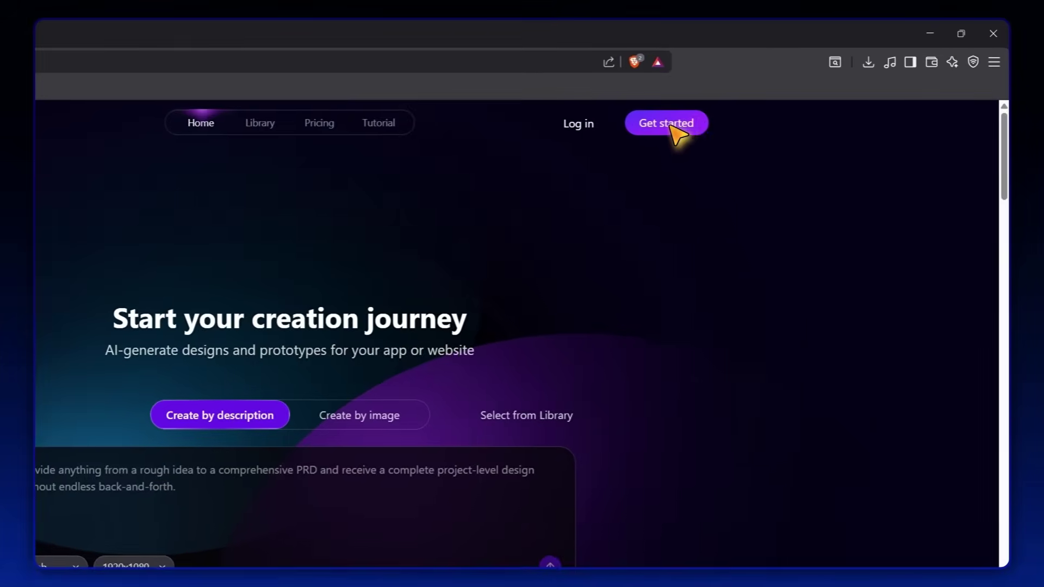
# Step: Sign up for a new Sketchflow account from Get started and land on the signed-in home page
pyautogui.click(775, 90)
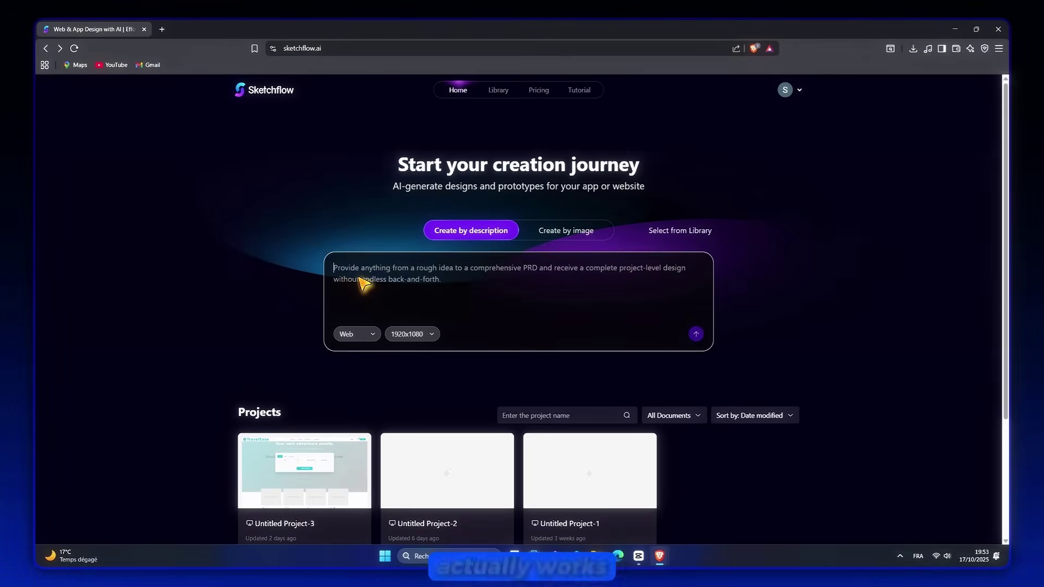
# Step: Paste the VoyageFlow travel prompt and review it, down to the About Us, Contact, Privacy Policy footer
pyautogui.hotkey('ctrl', 'v')
pyautogui.scroll(10, 350, 318)
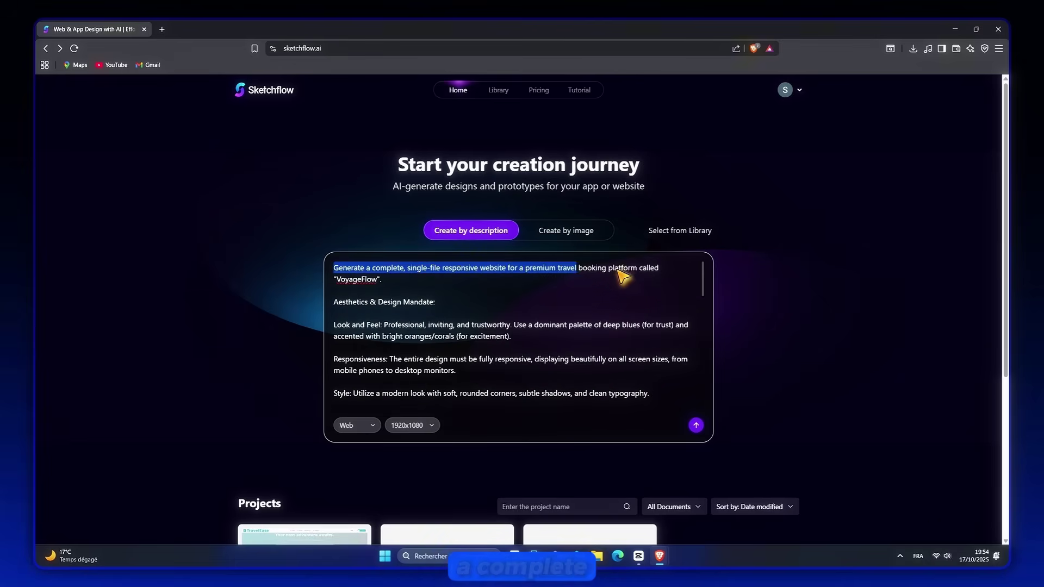
pyautogui.moveTo(337, 329); pyautogui.dragTo(527, 337)
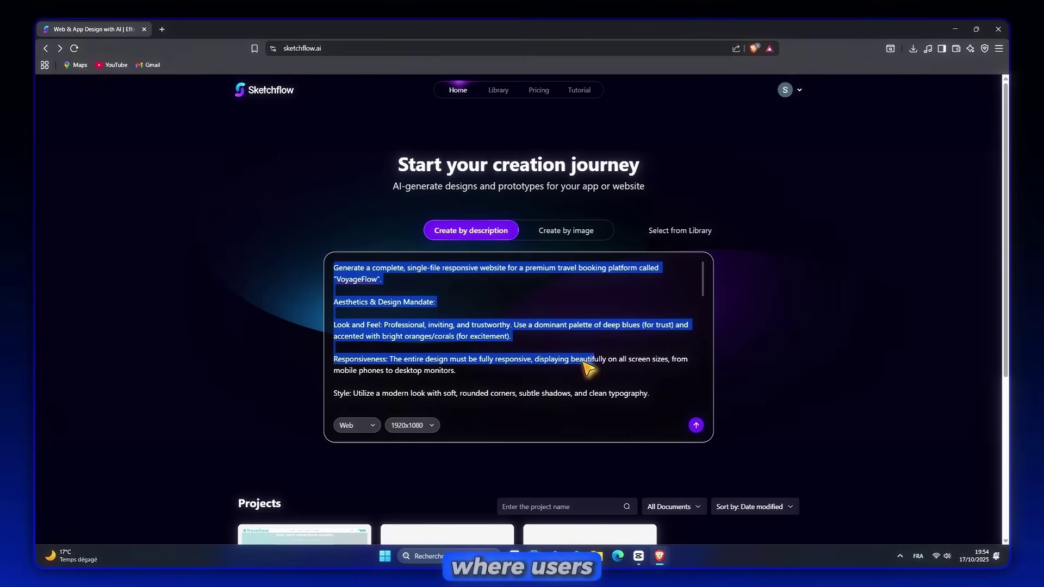
pyautogui.moveTo(395, 375); pyautogui.dragTo(626, 409)
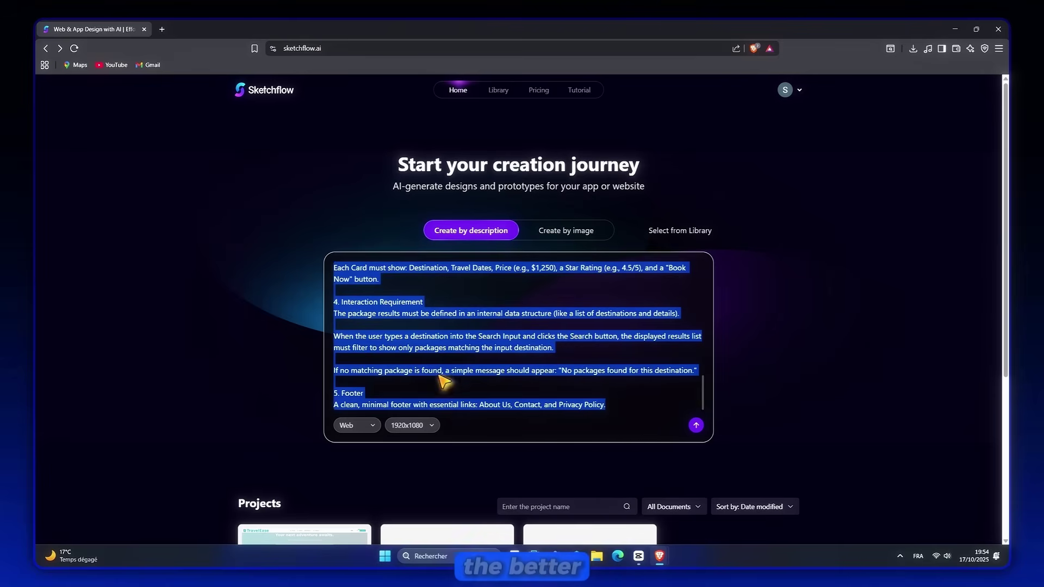
pyautogui.click(601, 403)
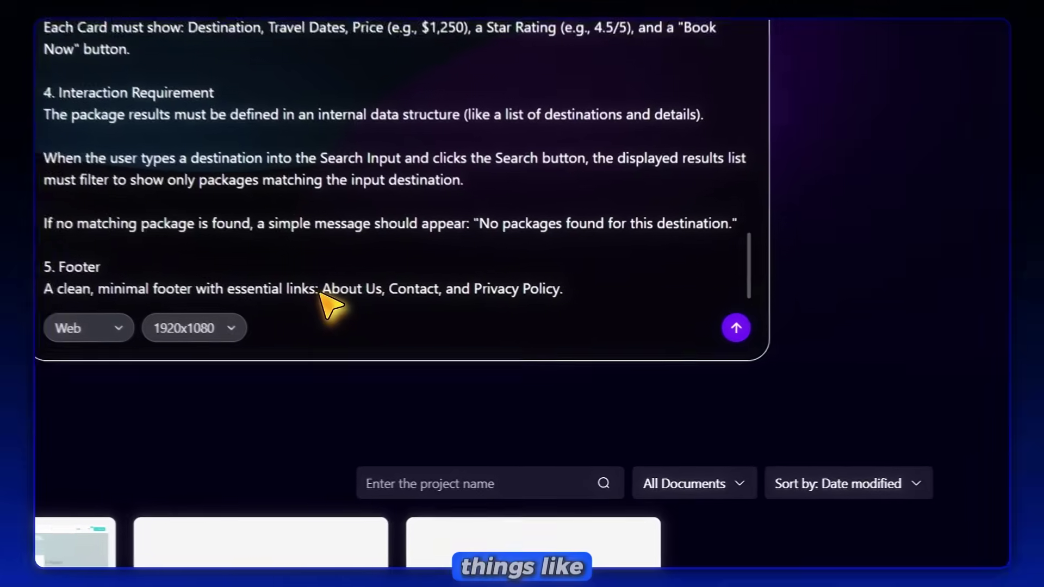
pyautogui.moveTo(480, 389); pyautogui.dragTo(556, 388)
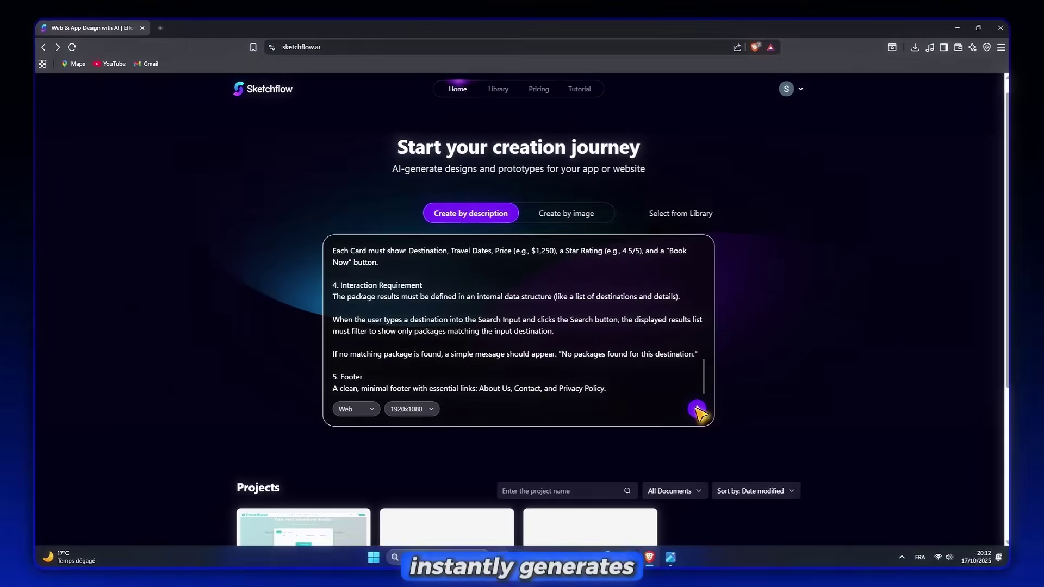
# Step: Submit the prompt and look over the generated workflow map of pages
pyautogui.click(740, 320)
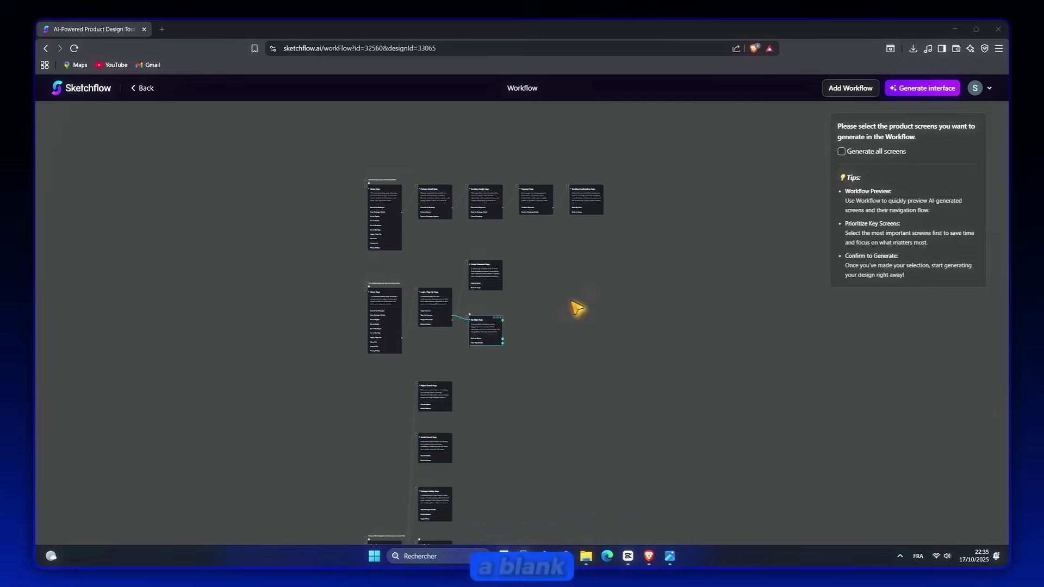
pyautogui.scroll(5, 575, 305)
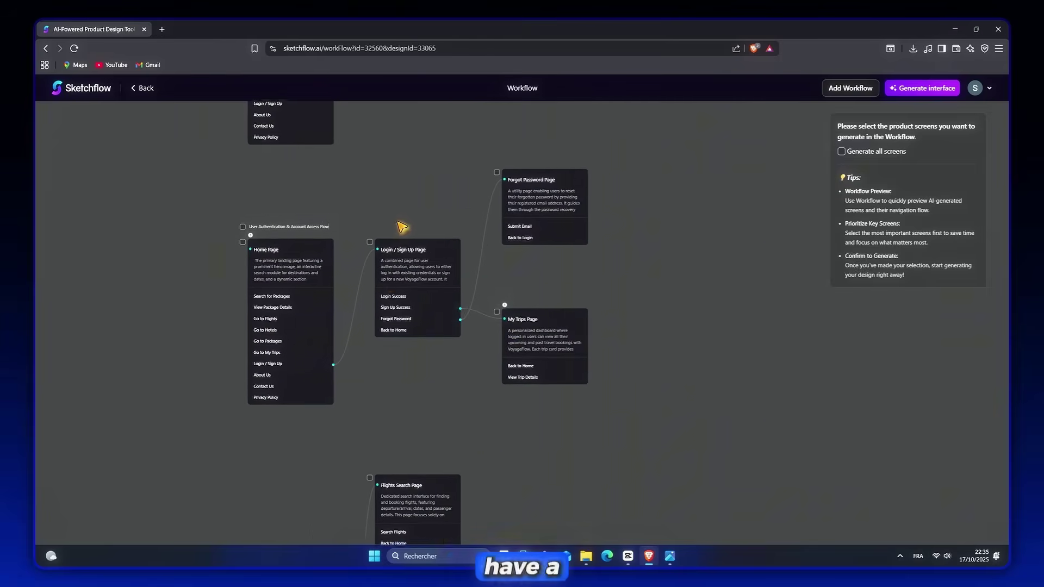
pyautogui.scroll(-3, 401, 226)
pyautogui.scroll(-4, 407, 348)
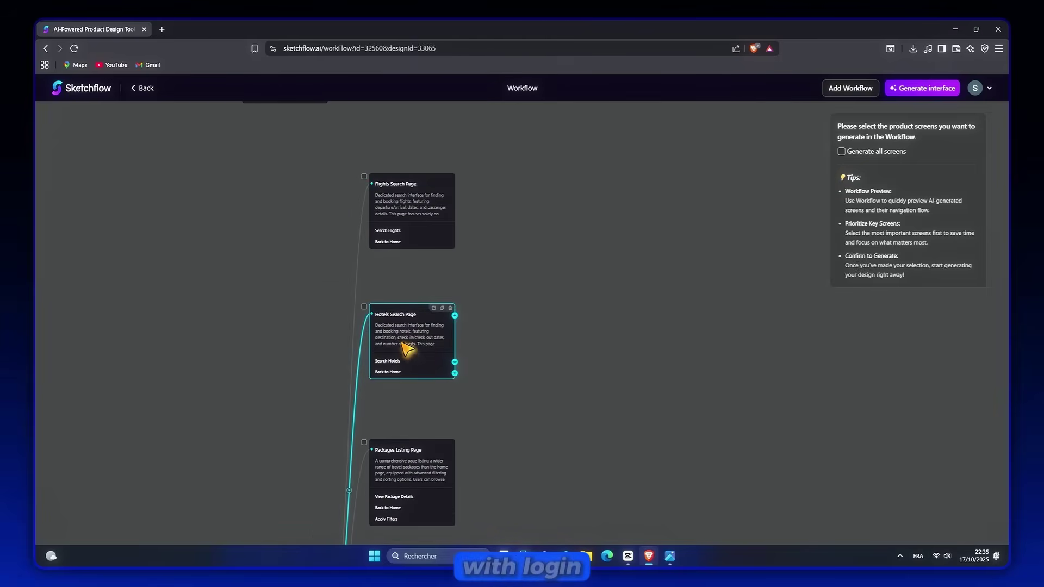
pyautogui.scroll(-8, 401, 425)
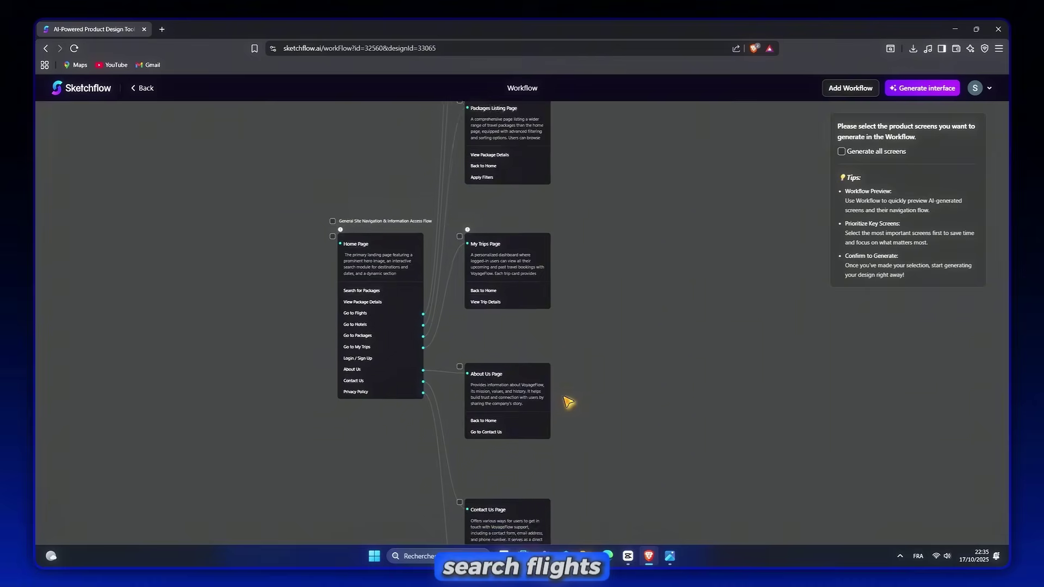
pyautogui.scroll(-8, 559, 434)
pyautogui.scroll(5, 615, 443)
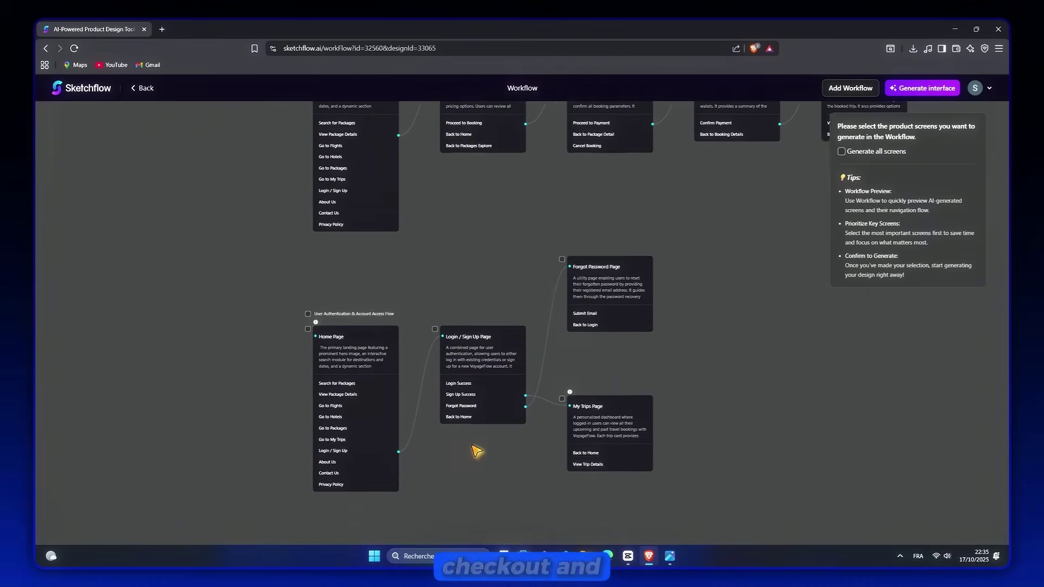
pyautogui.hscroll(2, 595, 294)
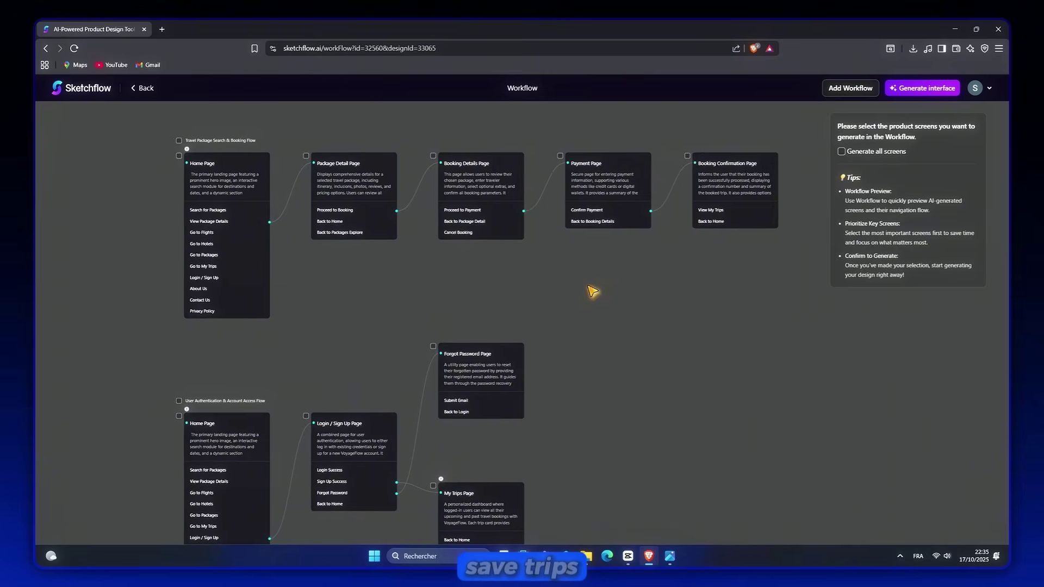
pyautogui.scroll(-3, 700, 327)
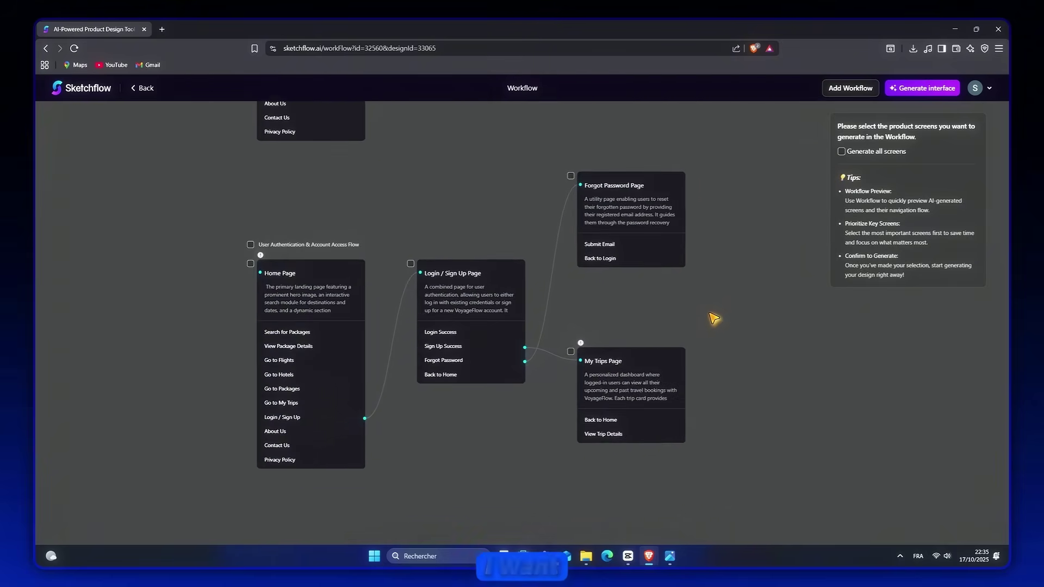
pyautogui.scroll(3, 715, 317)
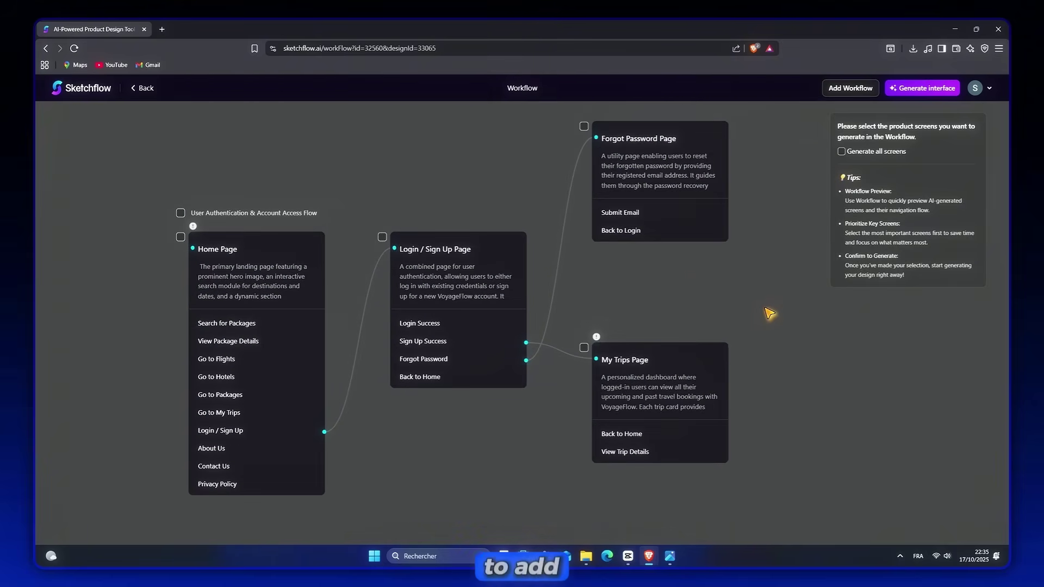
# Step: Add a workflow from the Login / Sign Up node linking Sign Up Success to the Home Page
pyautogui.rightClick(467, 308)
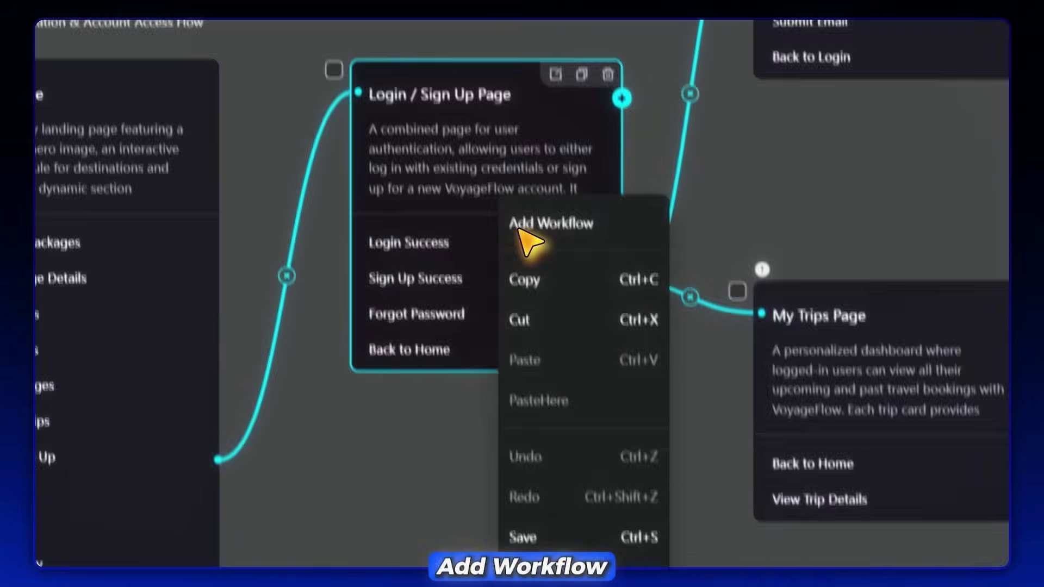
pyautogui.click(526, 242)
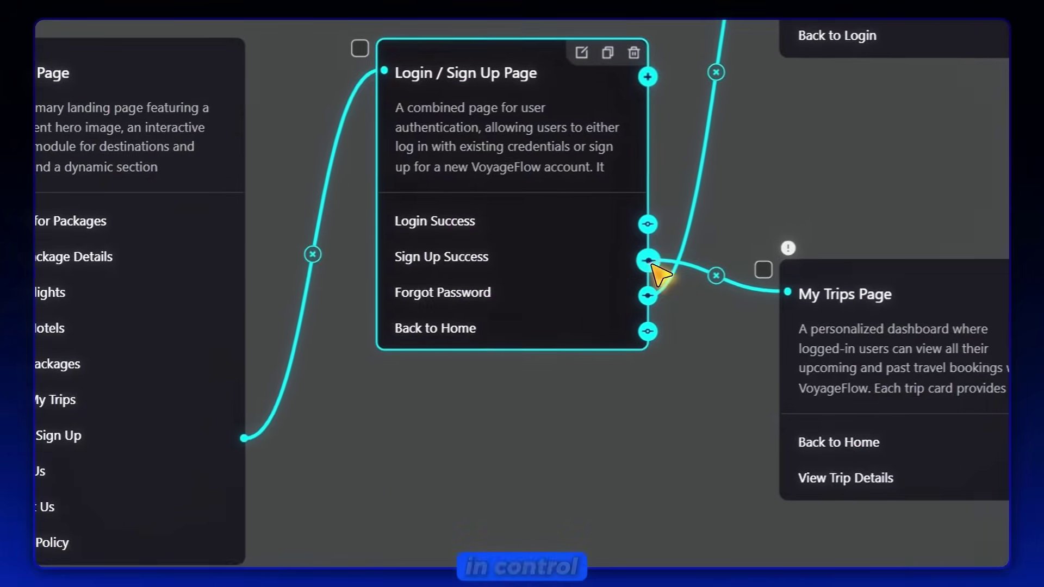
pyautogui.moveTo(527, 344); pyautogui.dragTo(318, 439)
pyautogui.moveTo(467, 321); pyautogui.dragTo(473, 332)
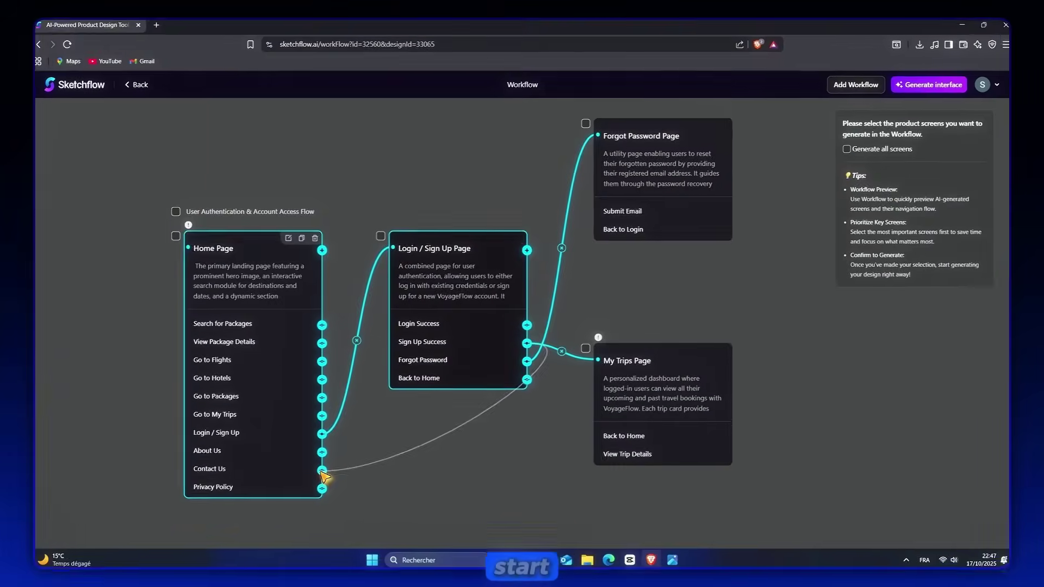
pyautogui.scroll(-5, 598, 463)
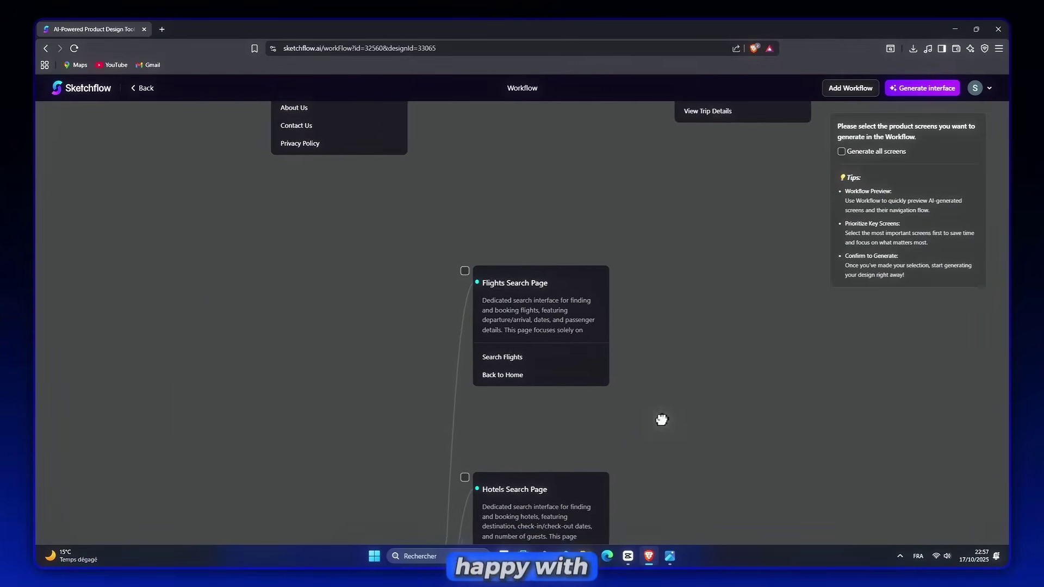
# Step: Generate the interface in the Futuristic / Cyber UI style, producing a dark Flights Search Page
pyautogui.scroll(-1, 576, 353)
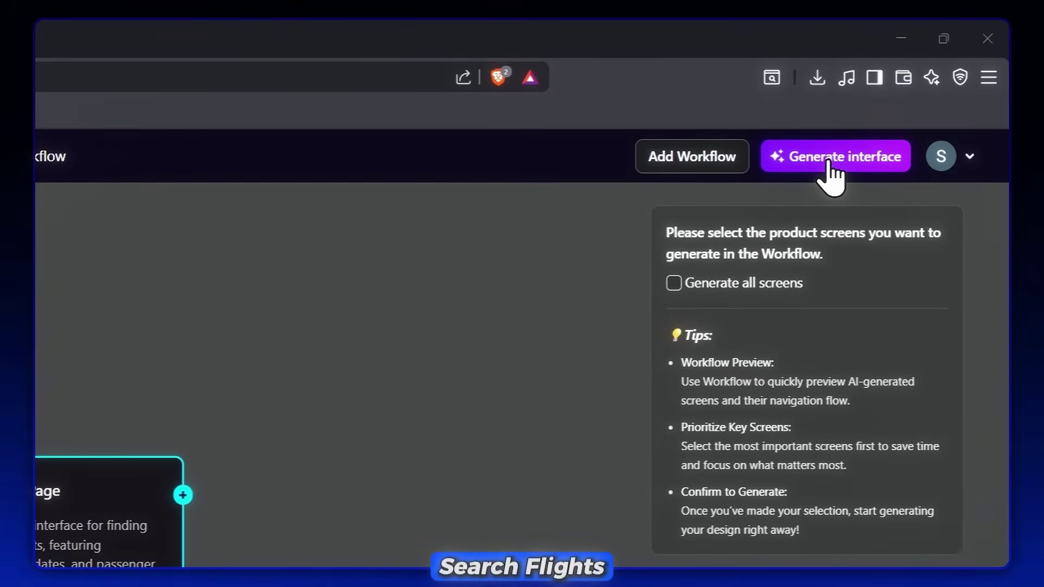
pyautogui.click(818, 164)
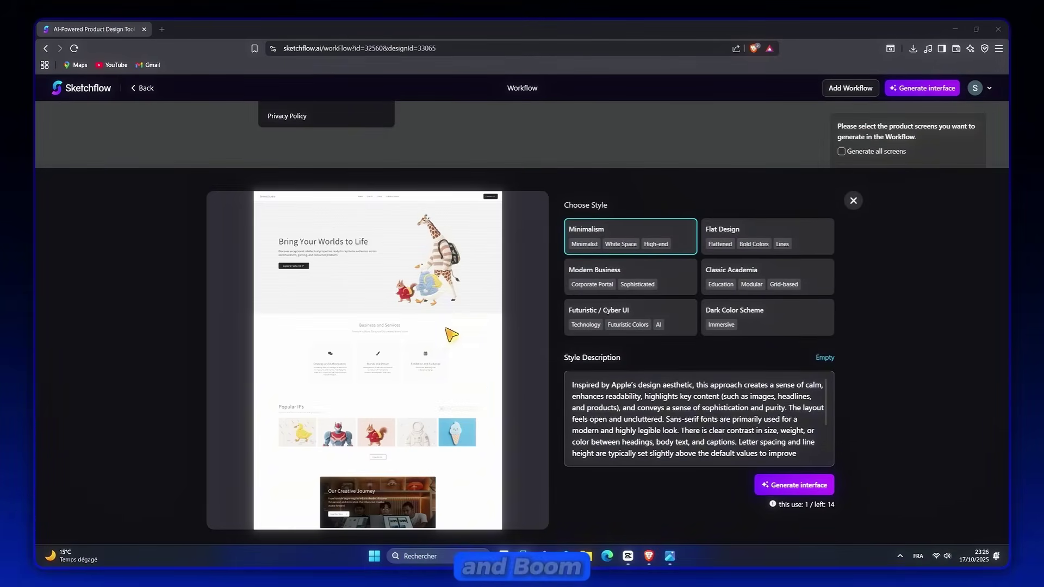
pyautogui.click(609, 312)
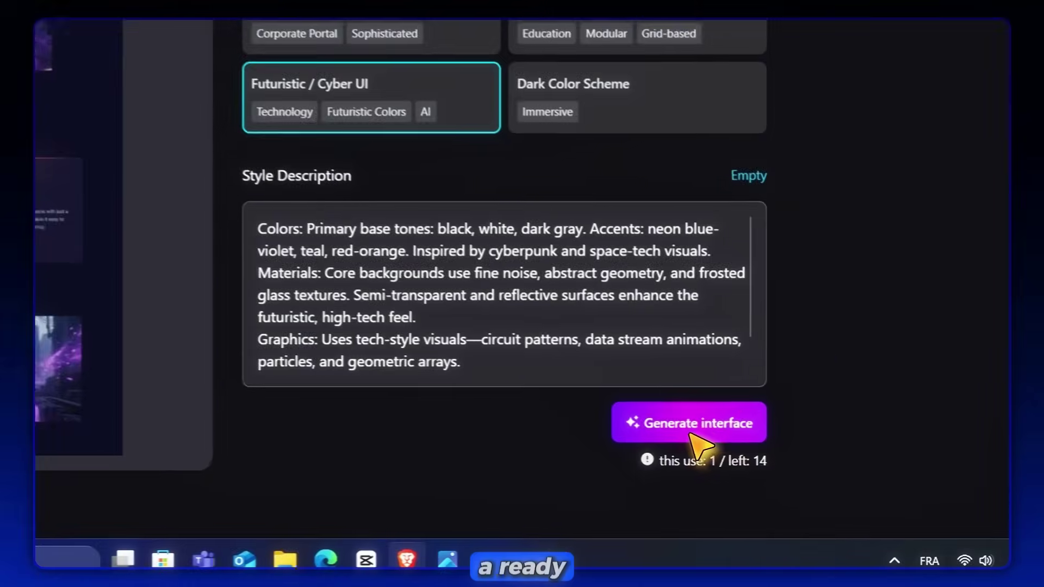
pyautogui.click(793, 484)
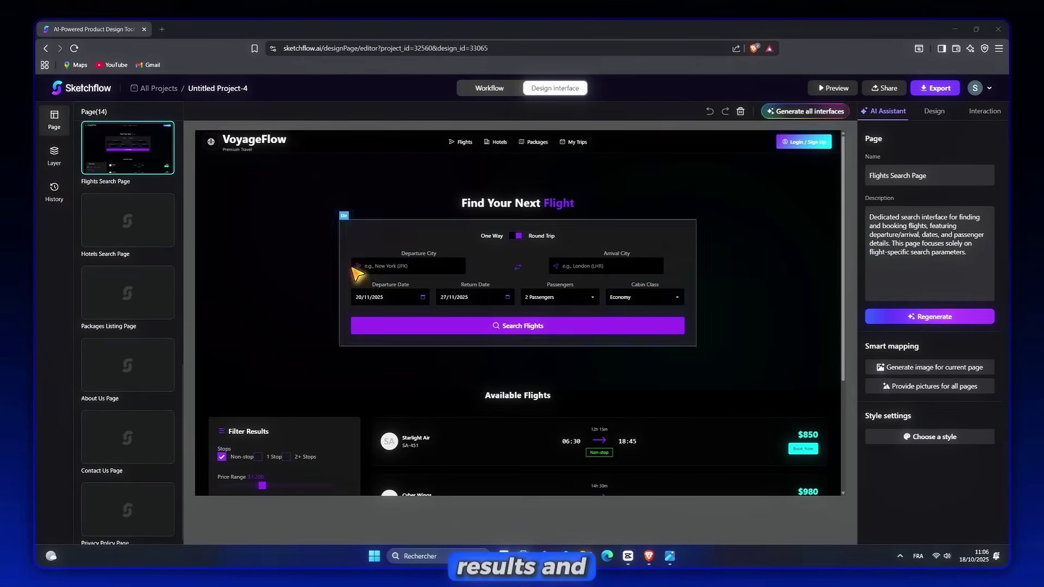
pyautogui.scroll(-3, 557, 400)
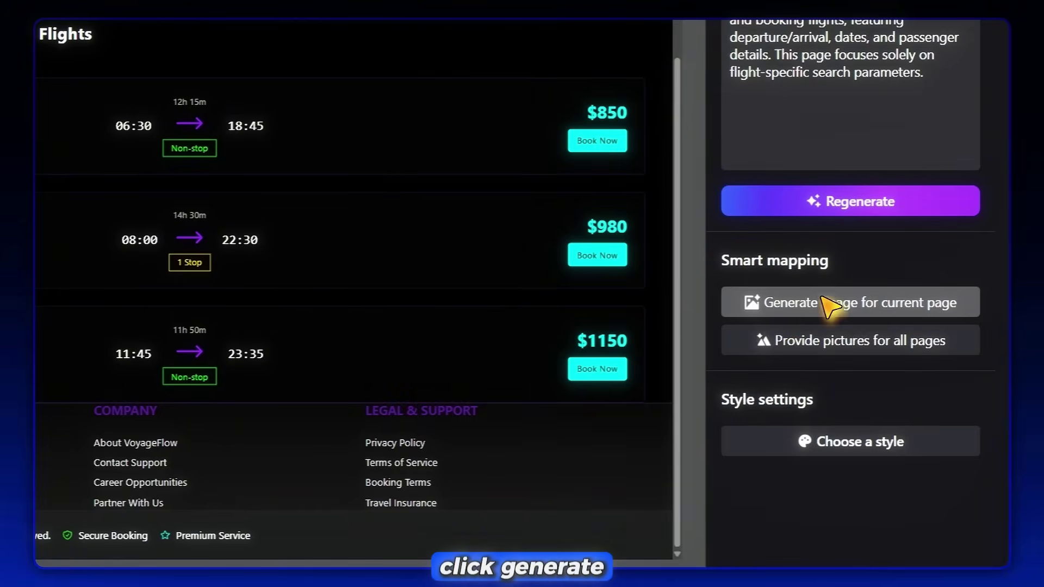
# Step: Generate images for the Flights Search Page, adding airline logos to its flight cards
pyautogui.click(851, 304)
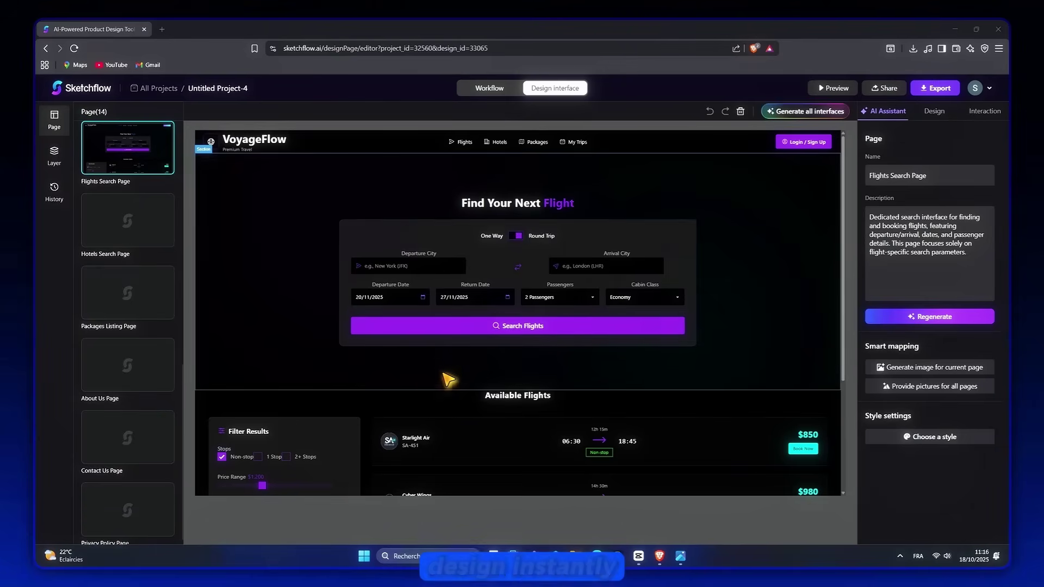
pyautogui.scroll(-3, 381, 367)
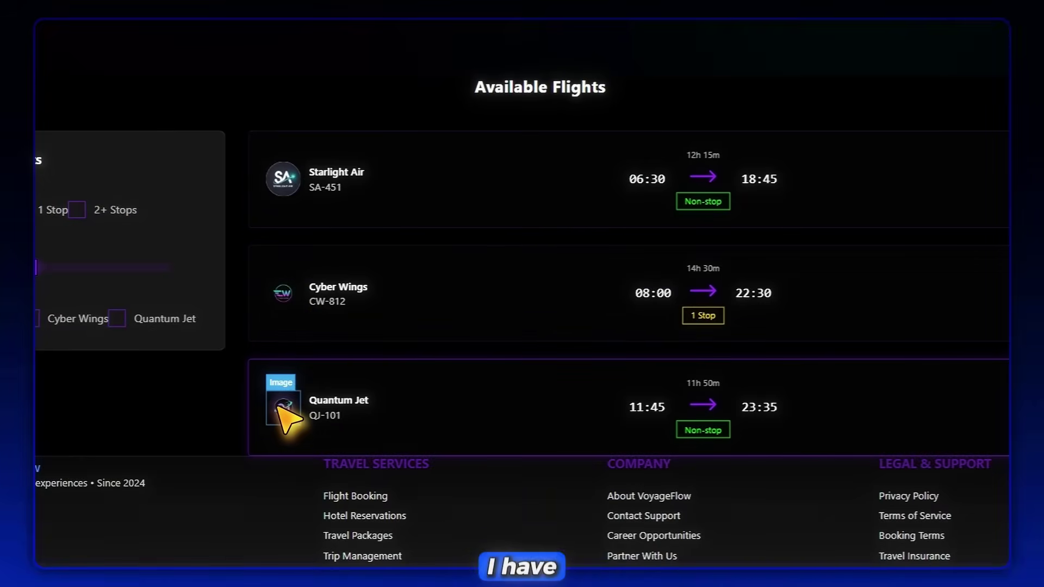
pyautogui.scroll(3, 660, 210)
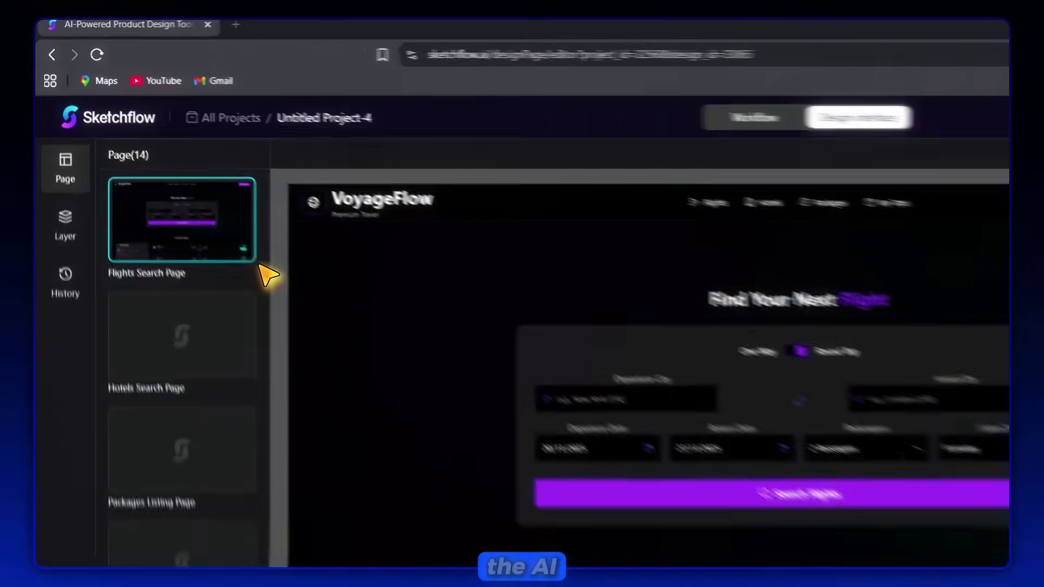
pyautogui.scroll(10, 266, 274)
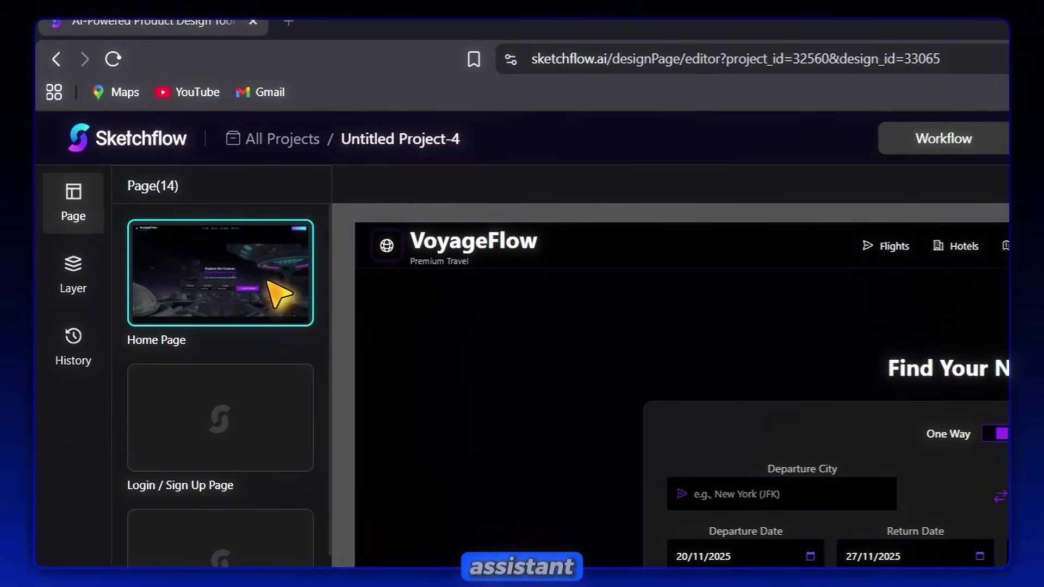
# Step: Replace the Home Page description with the tropical beach hero and centered search bar request, then regenerate
pyautogui.click(195, 283)
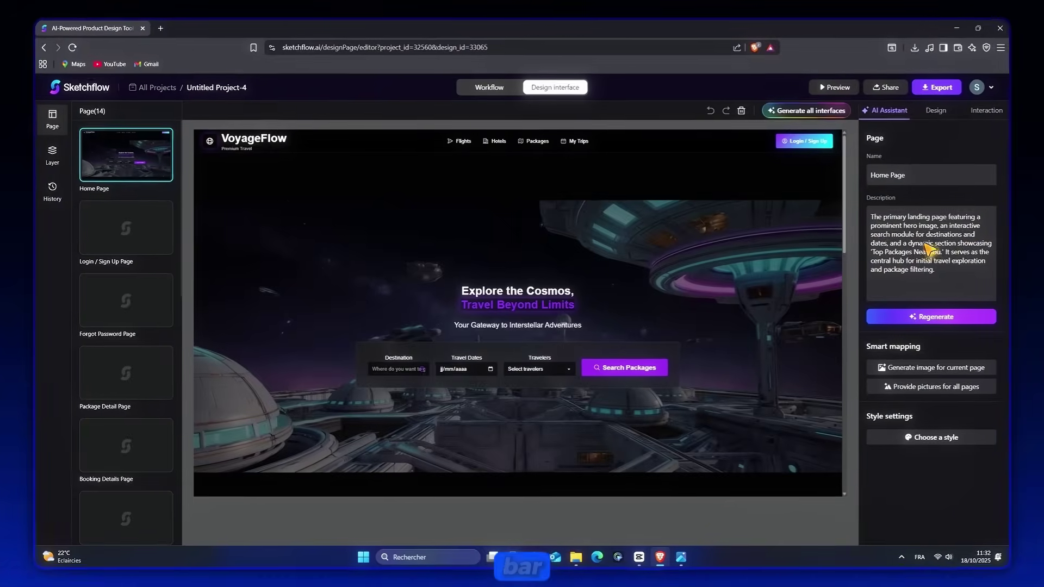
pyautogui.click(946, 231)
pyautogui.hotkey('ctrl', 'a')
pyautogui.write('I want the homepage to have a big hero banner with tropical images and a centered search bar')
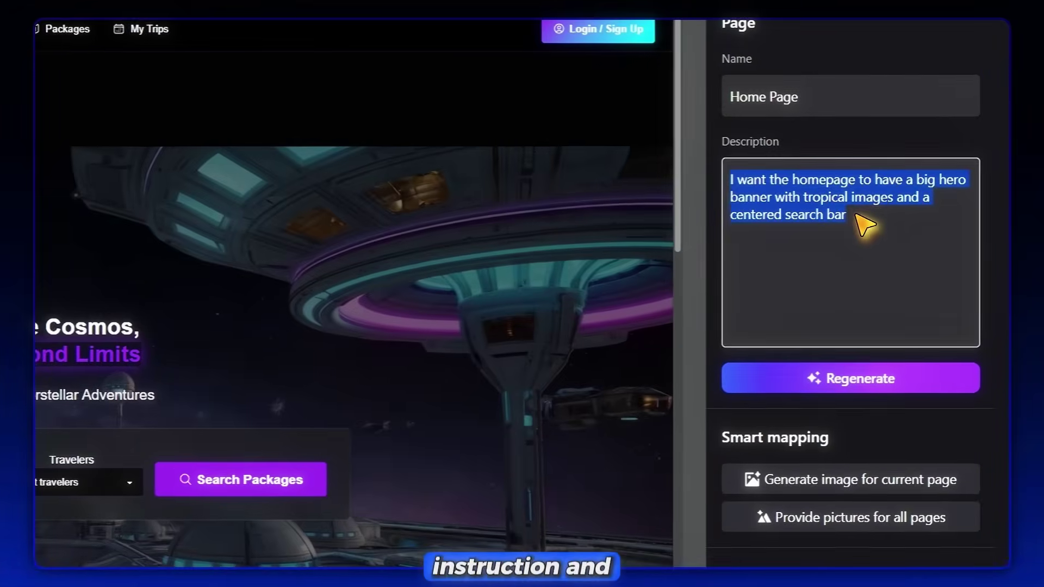
pyautogui.click(870, 220)
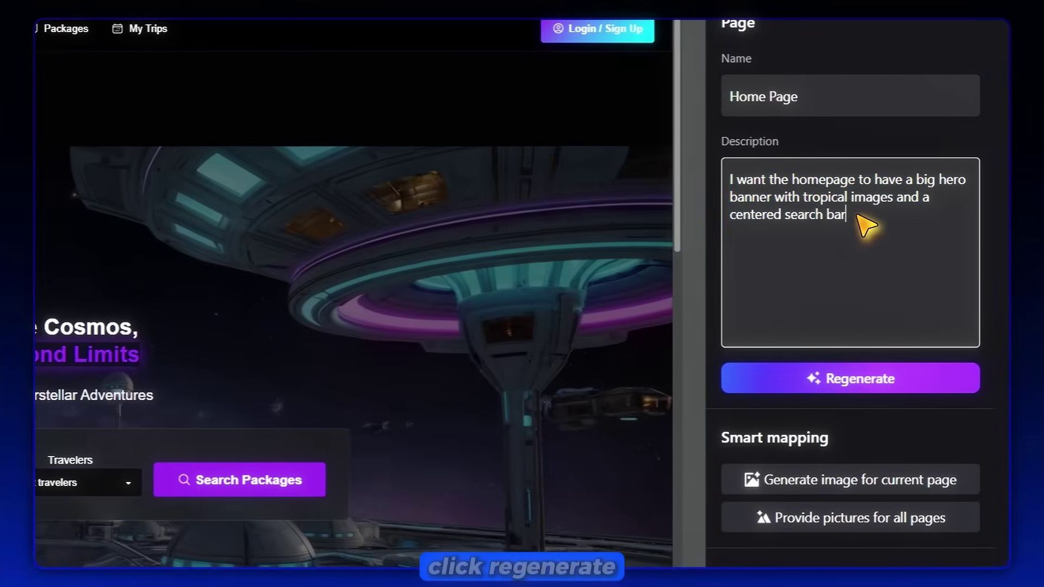
pyautogui.click(843, 369)
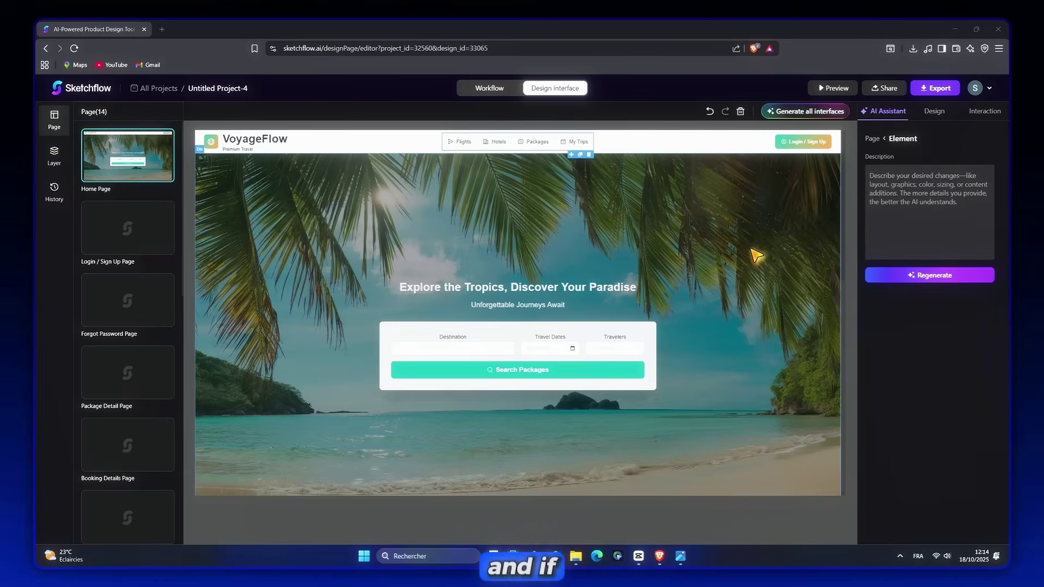
pyautogui.scroll(-10, 636, 274)
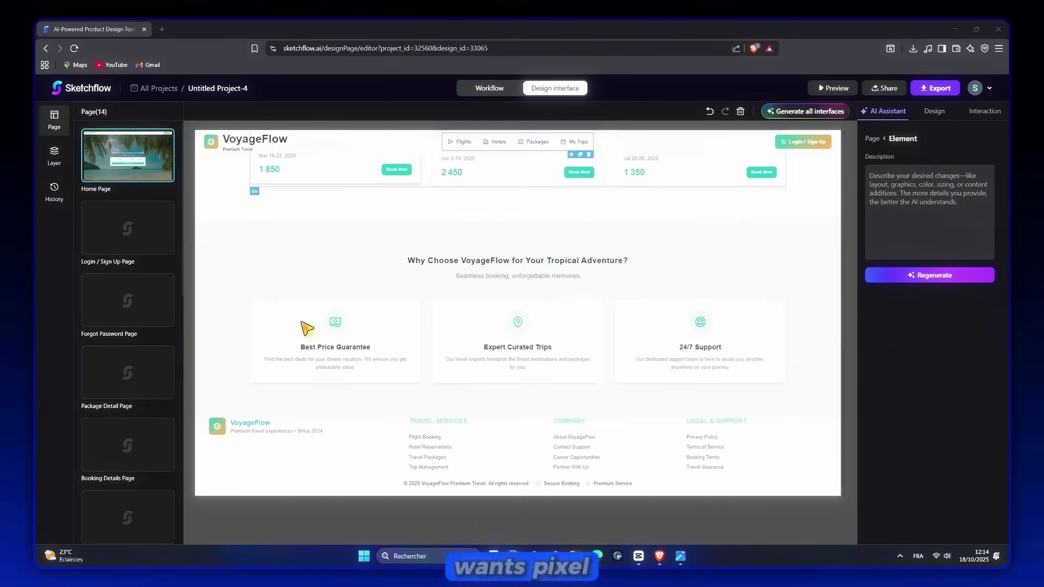
# Step: Inspect the navigation element's Flex, Dimension and Typography settings in the Design tab
pyautogui.scroll(3, 636, 273)
pyautogui.scroll(5, 635, 272)
pyautogui.click(934, 111)
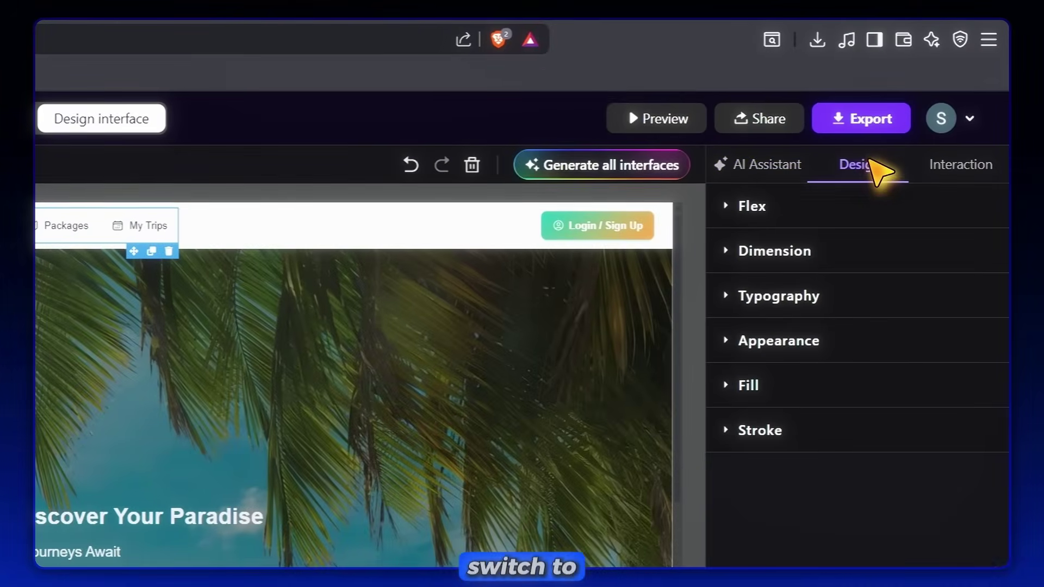
pyautogui.click(750, 206)
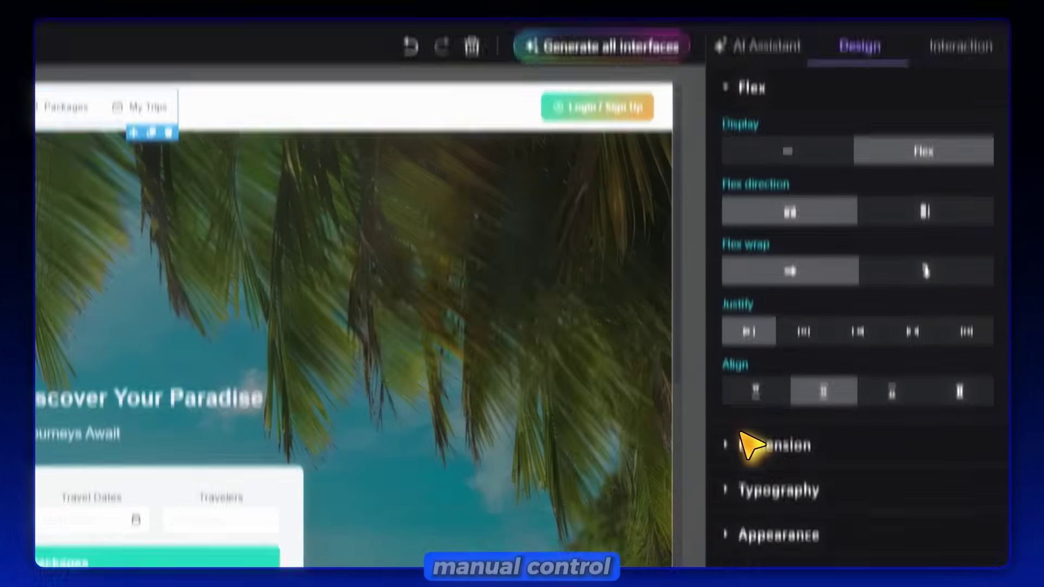
pyautogui.click(749, 446)
pyautogui.scroll(-5, 799, 471)
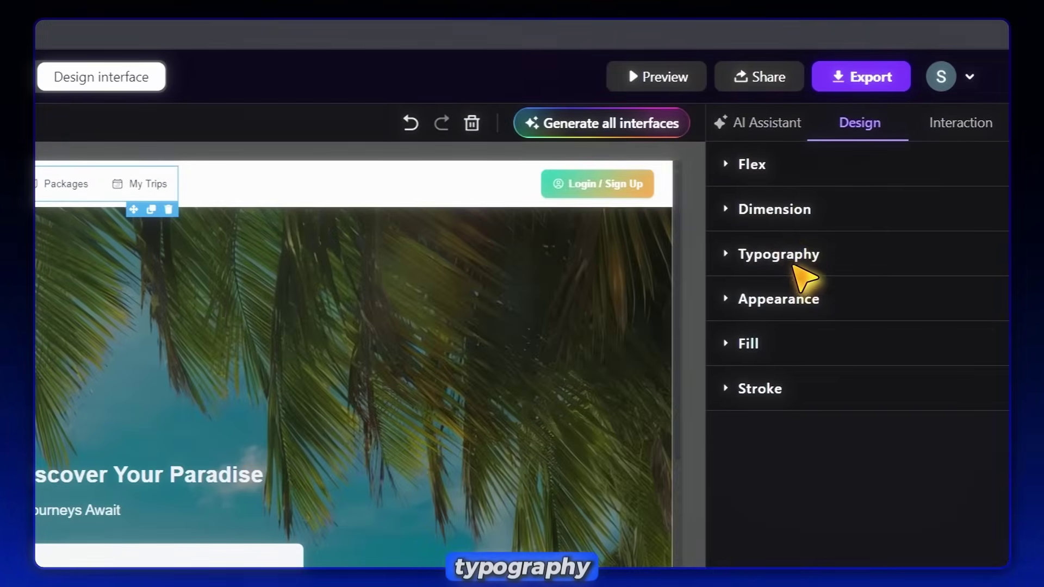
pyautogui.click(731, 226)
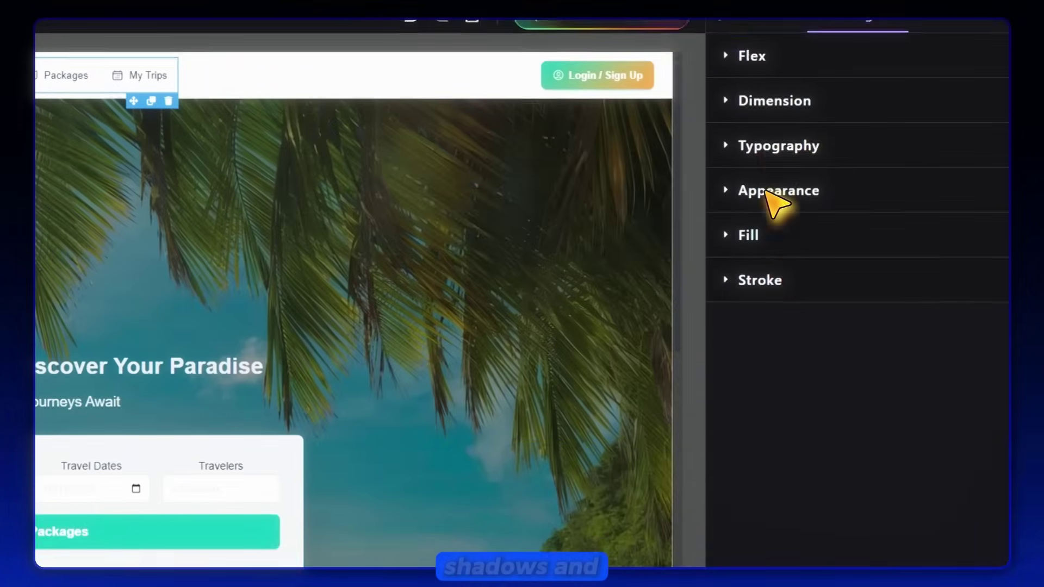
# Step: Check opacity and fill settings, then select the Main layer in the Home Page layer tree
pyautogui.click(767, 192)
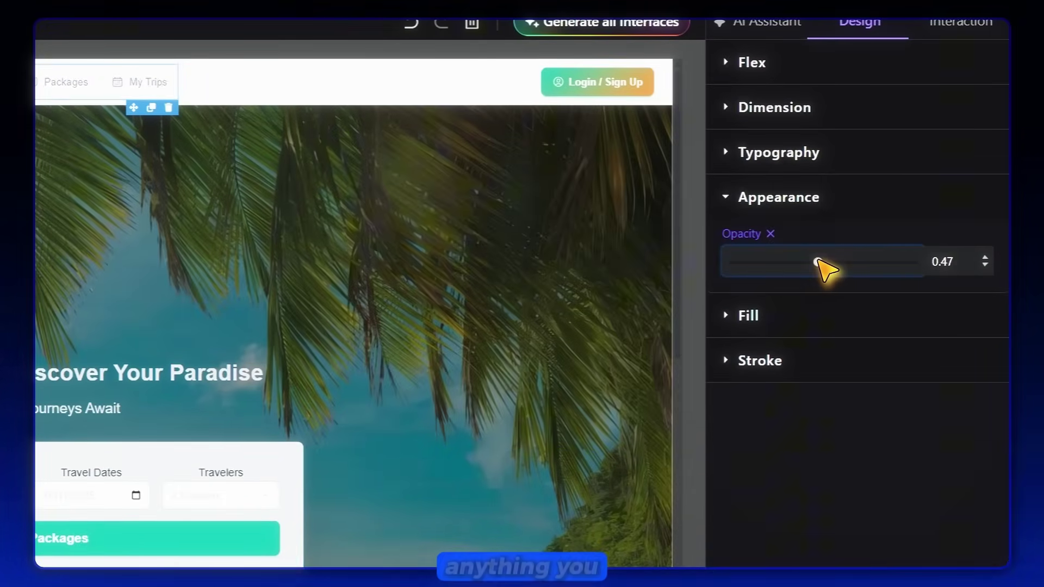
pyautogui.click(848, 315)
pyautogui.click(750, 316)
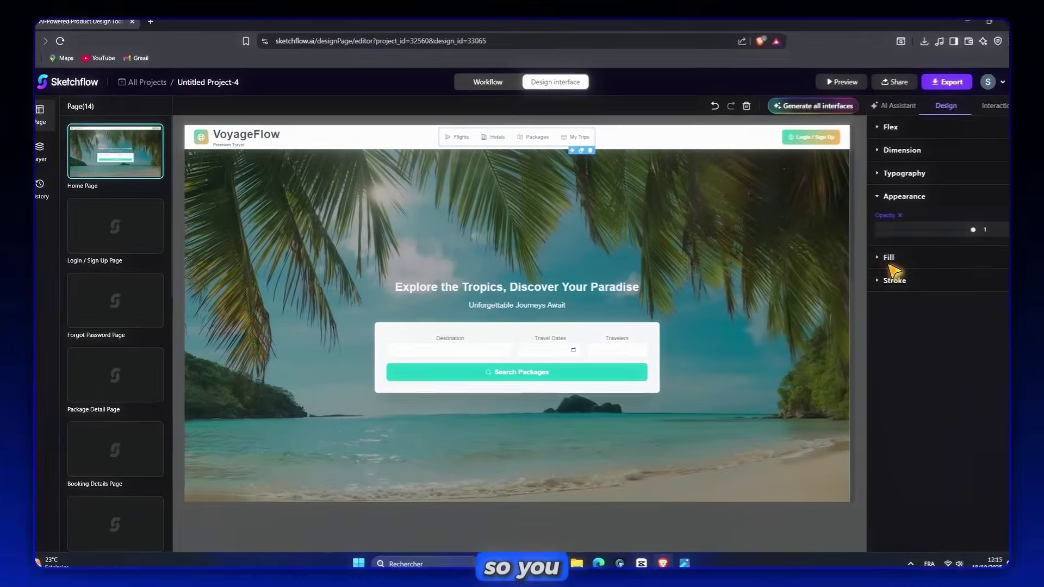
pyautogui.click(40, 151)
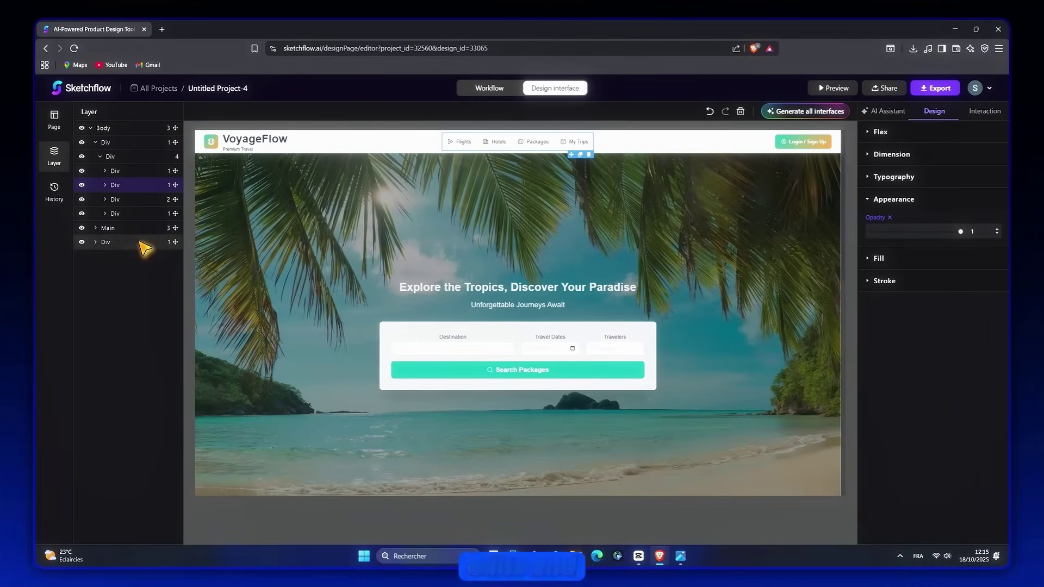
pyautogui.click(124, 228)
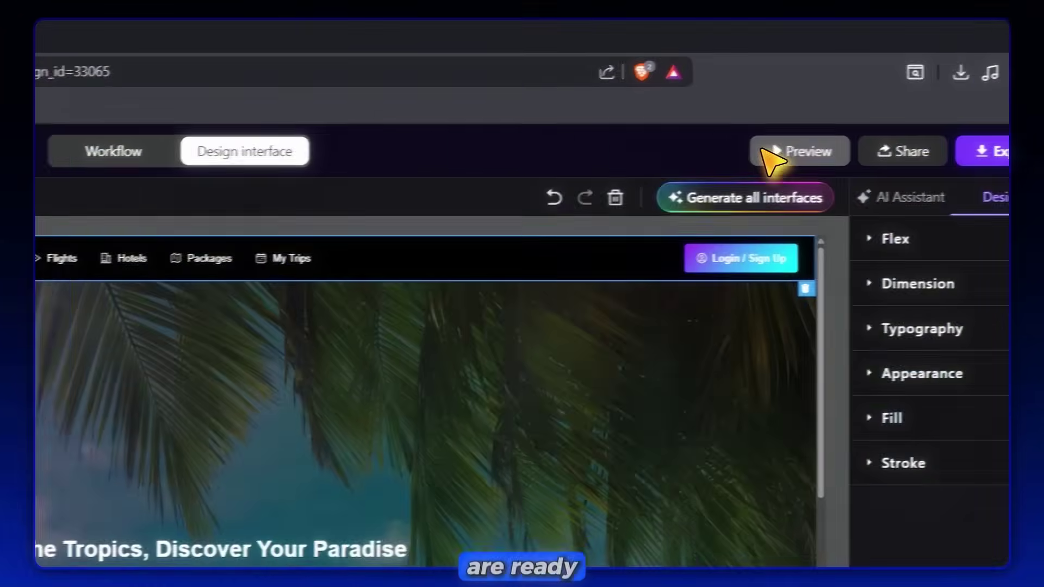
# Step: Preview the prototype and move to the Login / Sign Up and Flights Search pages
pyautogui.click(767, 154)
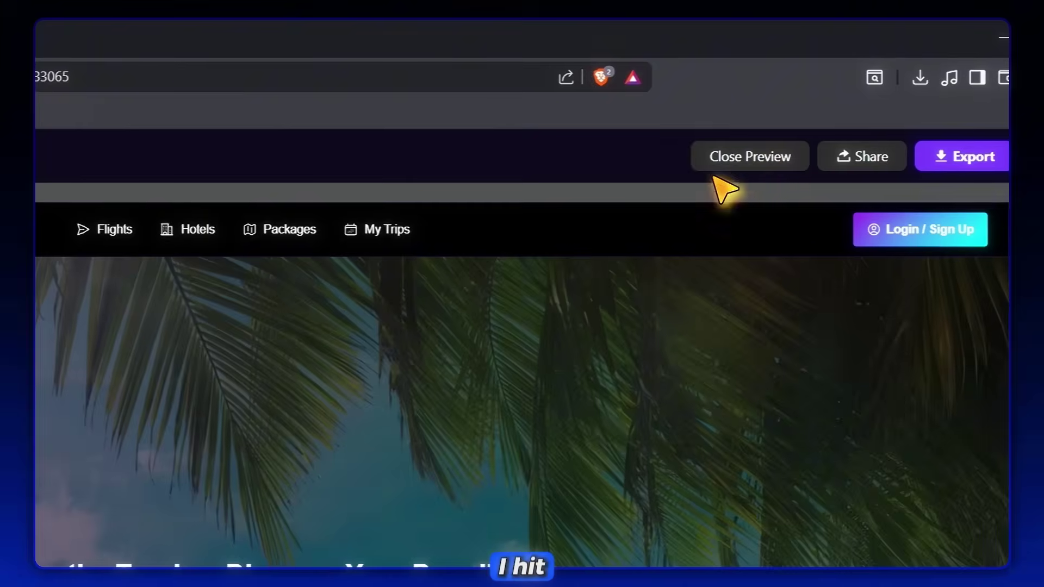
pyautogui.scroll(-10, 601, 326)
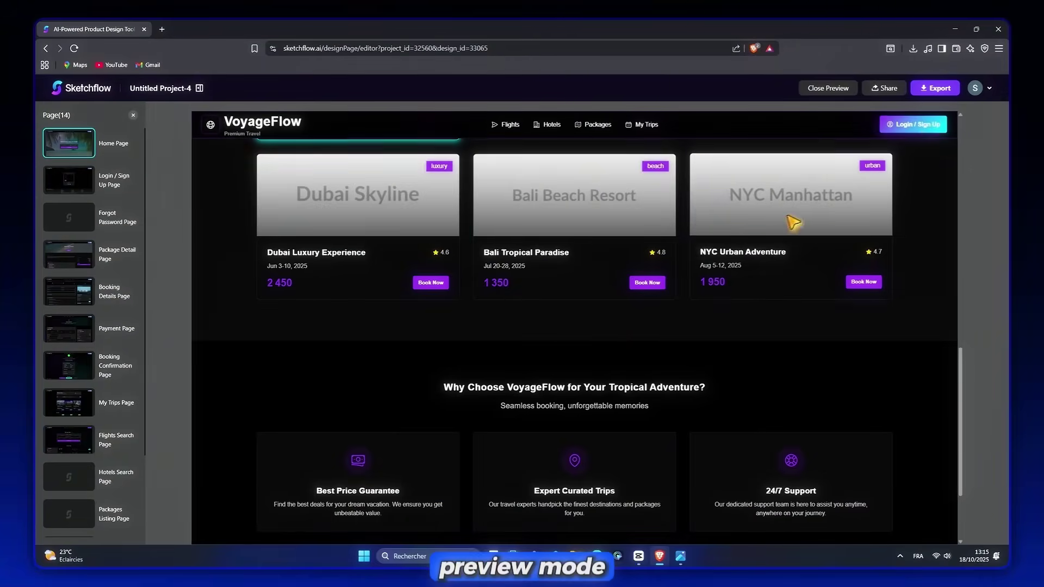
pyautogui.click(920, 125)
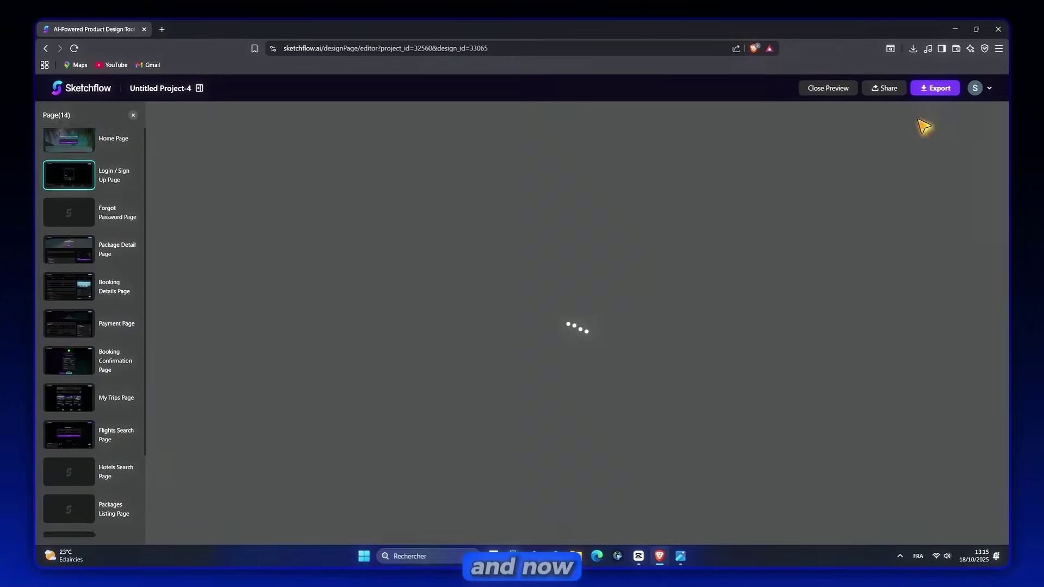
pyautogui.click(511, 130)
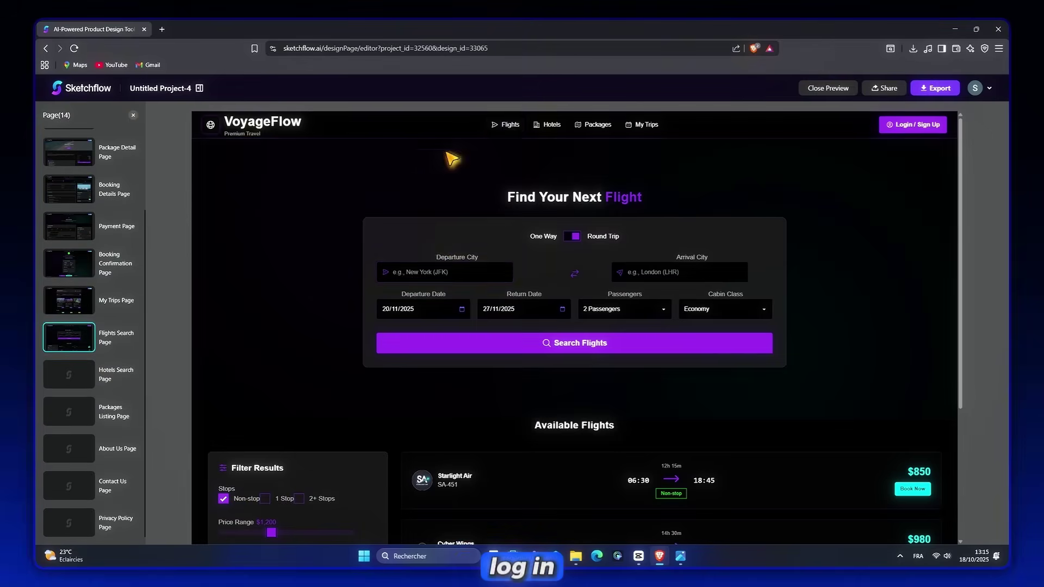
# Step: Choose PayPal on the Payment page, then go to the My Trips page
pyautogui.scroll(-3, 615, 368)
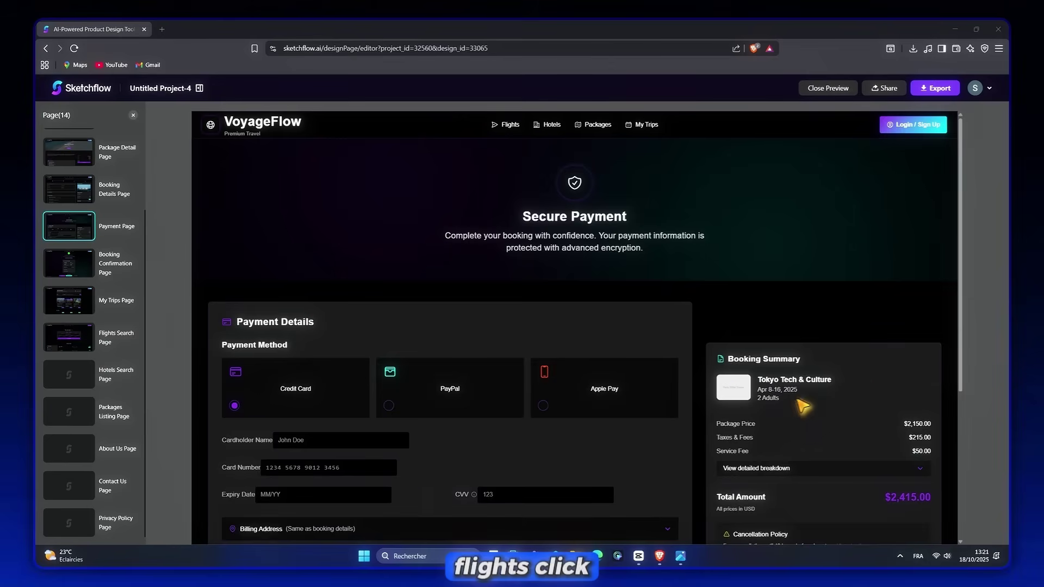
pyautogui.click(475, 405)
pyautogui.scroll(-3, 475, 405)
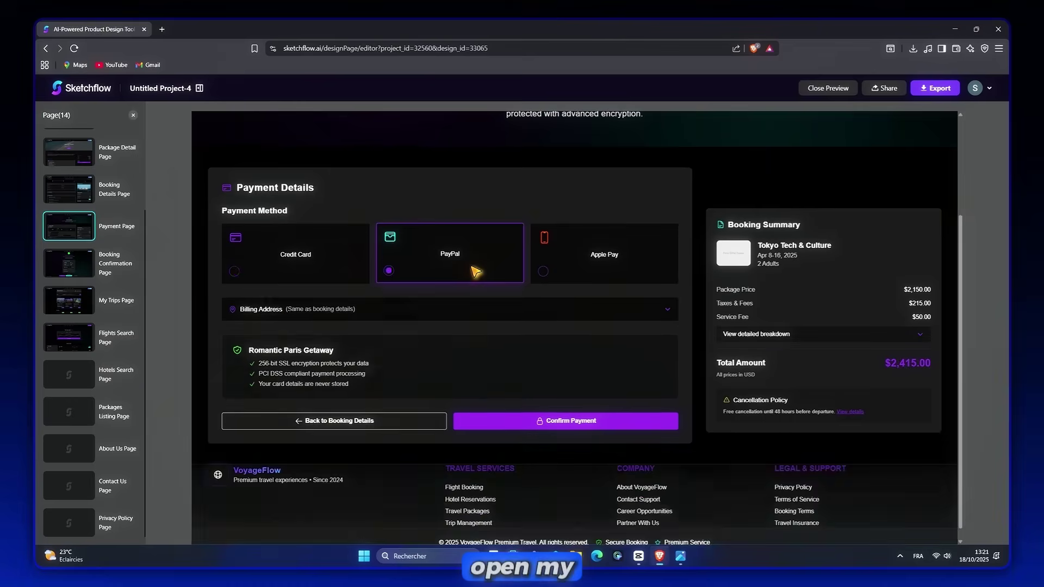
pyautogui.scroll(-1, 430, 288)
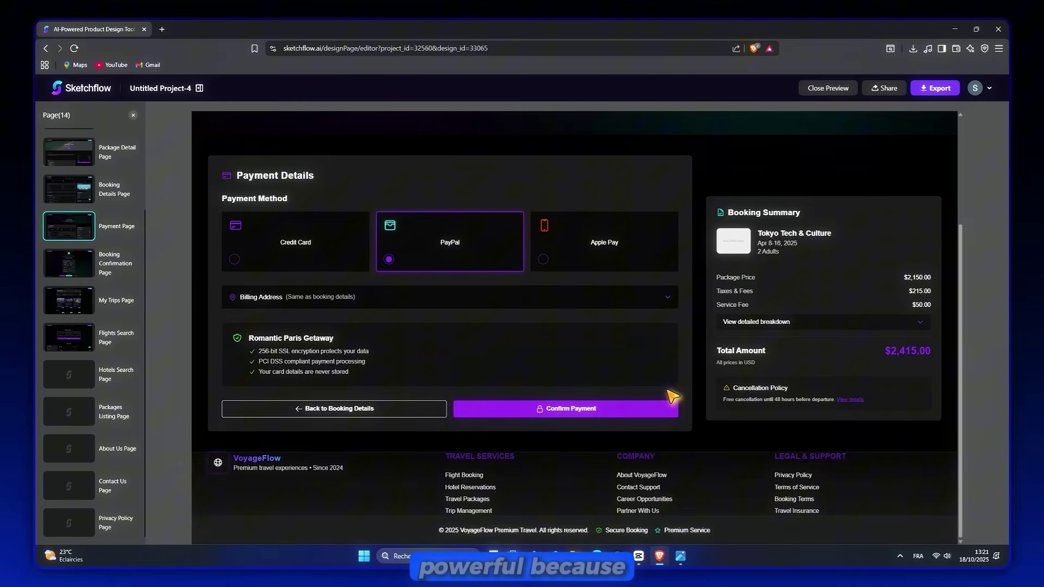
pyautogui.scroll(3, 685, 380)
pyautogui.click(651, 125)
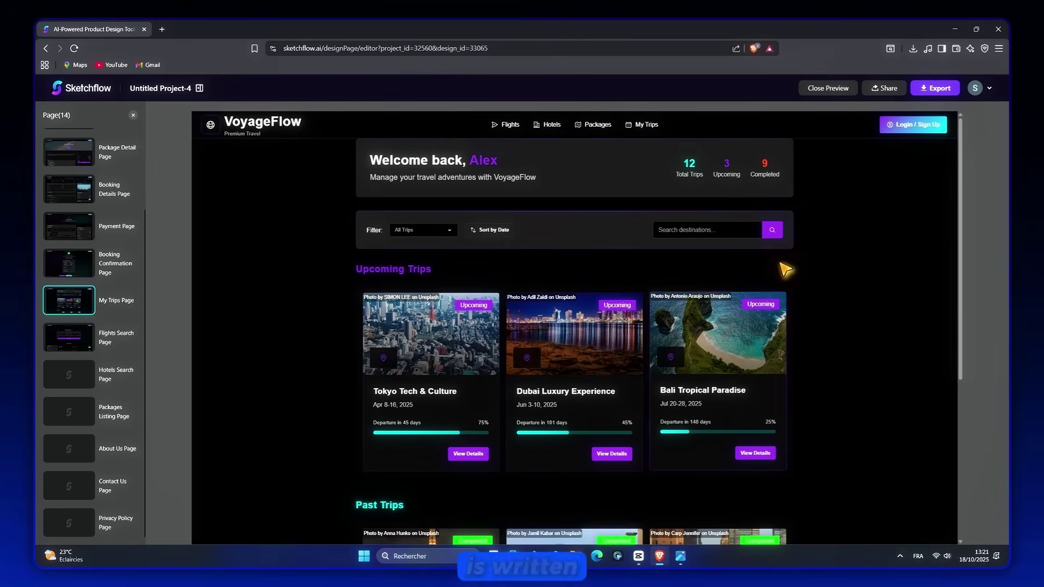
# Step: Share the project with Allow import permission and Enable Import on, copy the link, and open Export
pyautogui.click(884, 88)
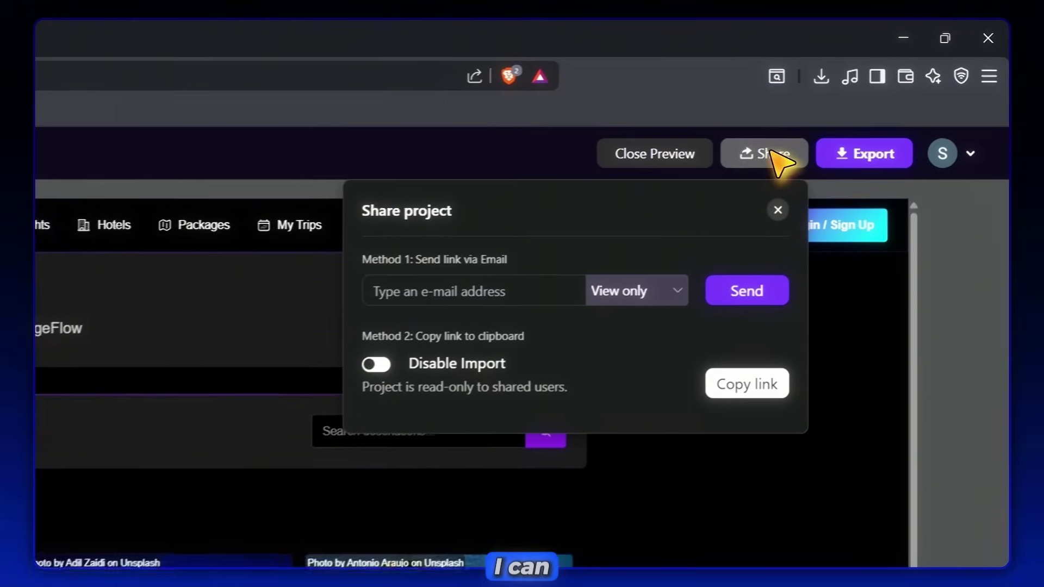
pyautogui.click(696, 162)
pyautogui.click(587, 297)
pyautogui.click(616, 400)
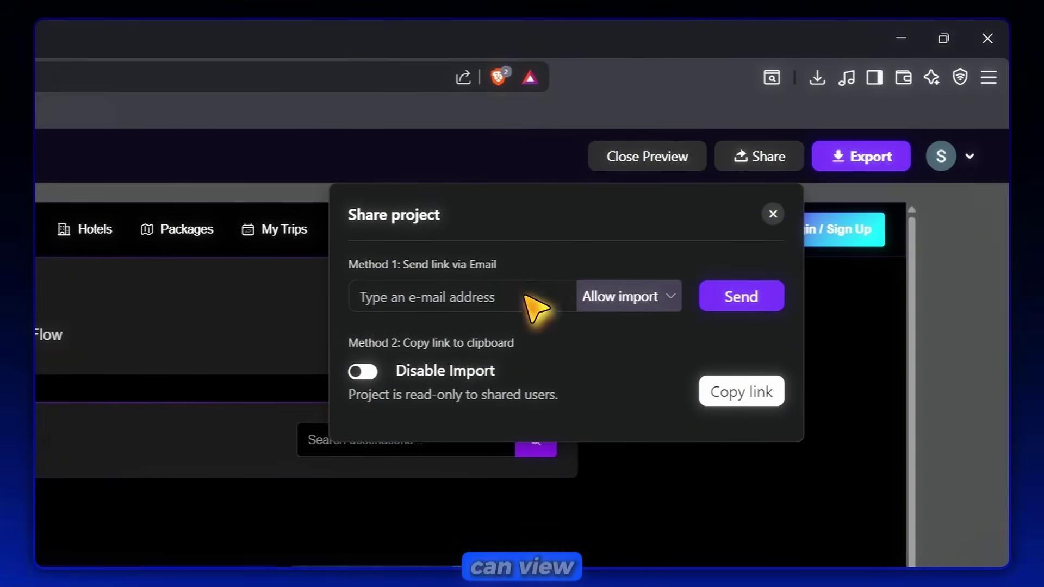
pyautogui.click(360, 372)
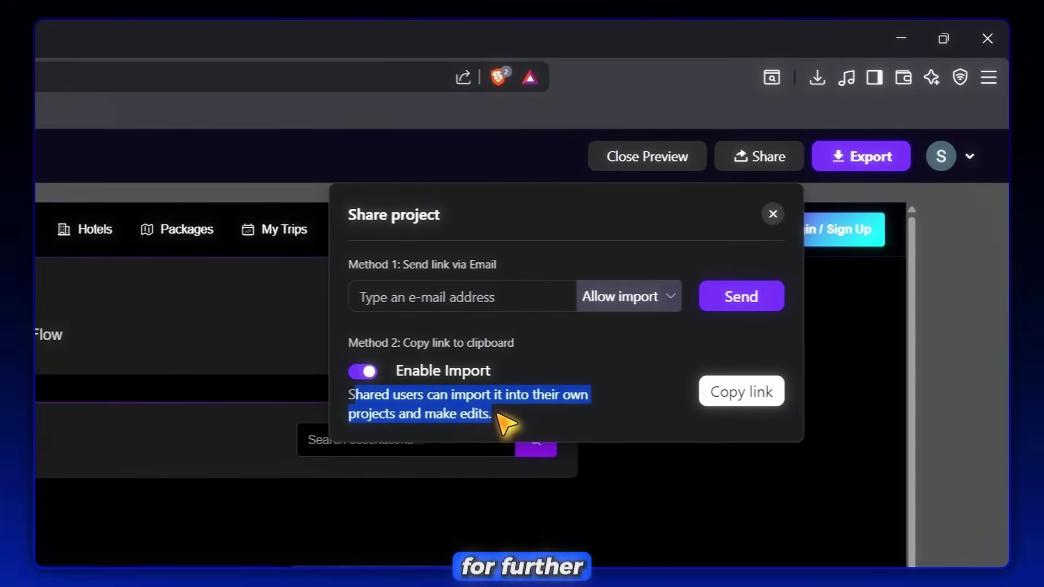
pyautogui.click(721, 404)
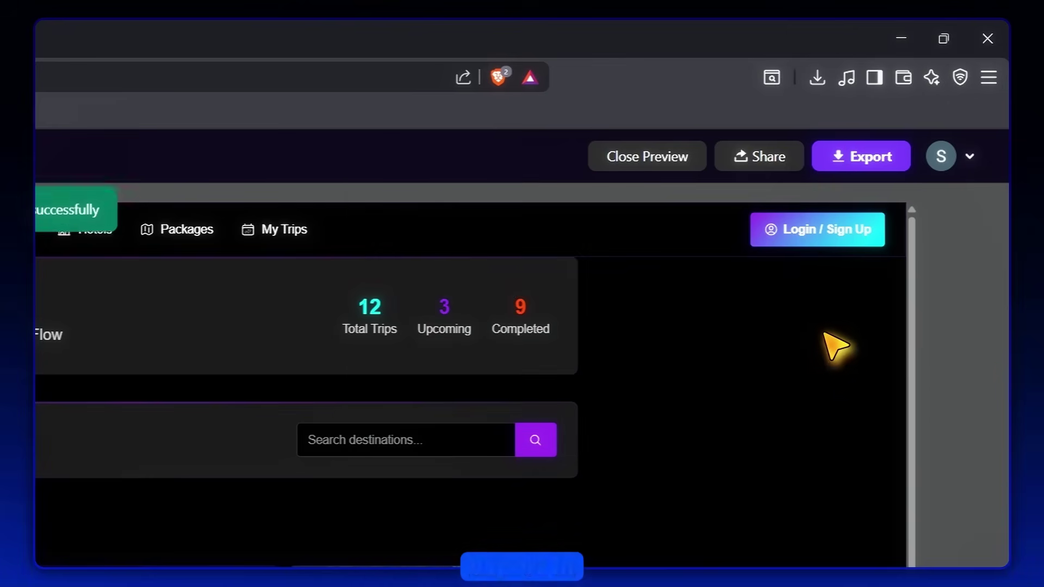
pyautogui.click(865, 159)
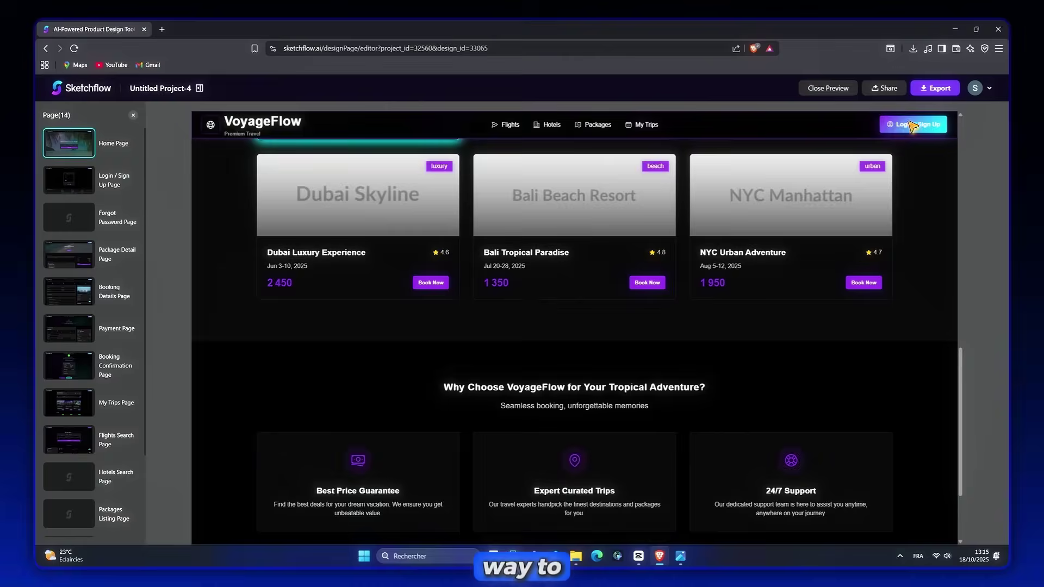
# Step: In preview, go from Login / Sign Up to Flights Search, choose PayPal, then open My Trips
pyautogui.click(919, 124)
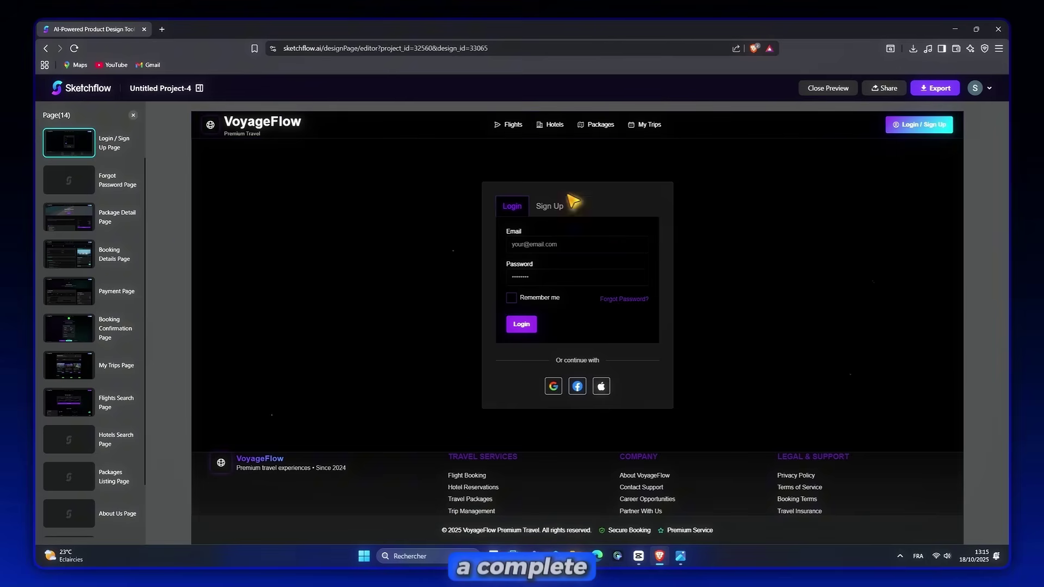
pyautogui.click(510, 125)
pyautogui.scroll(-3, 544, 327)
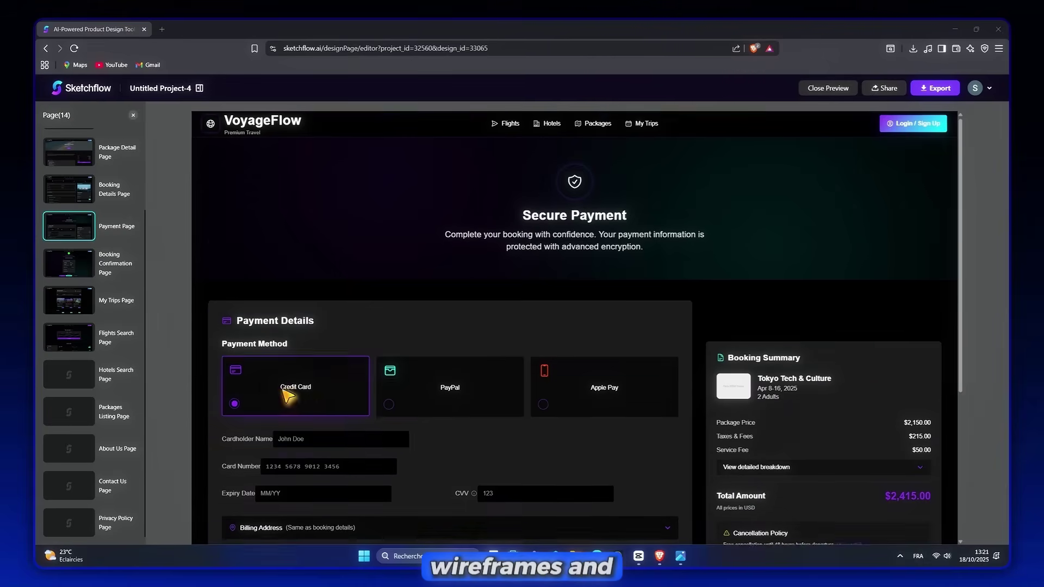
pyautogui.scroll(-3, 274, 443)
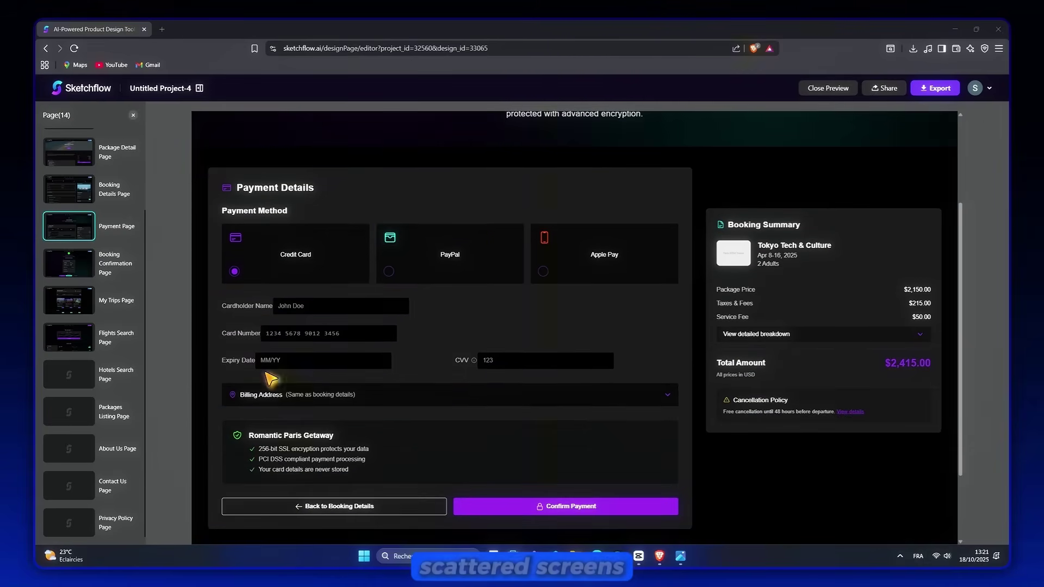
pyautogui.click(476, 271)
pyautogui.scroll(-1, 413, 304)
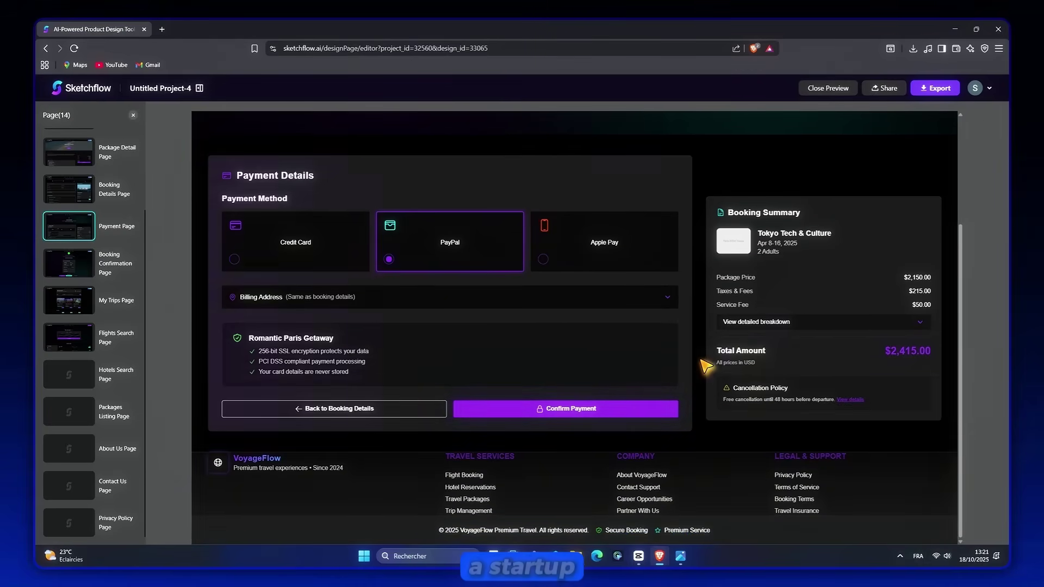
pyautogui.scroll(3, 705, 366)
pyautogui.click(652, 126)
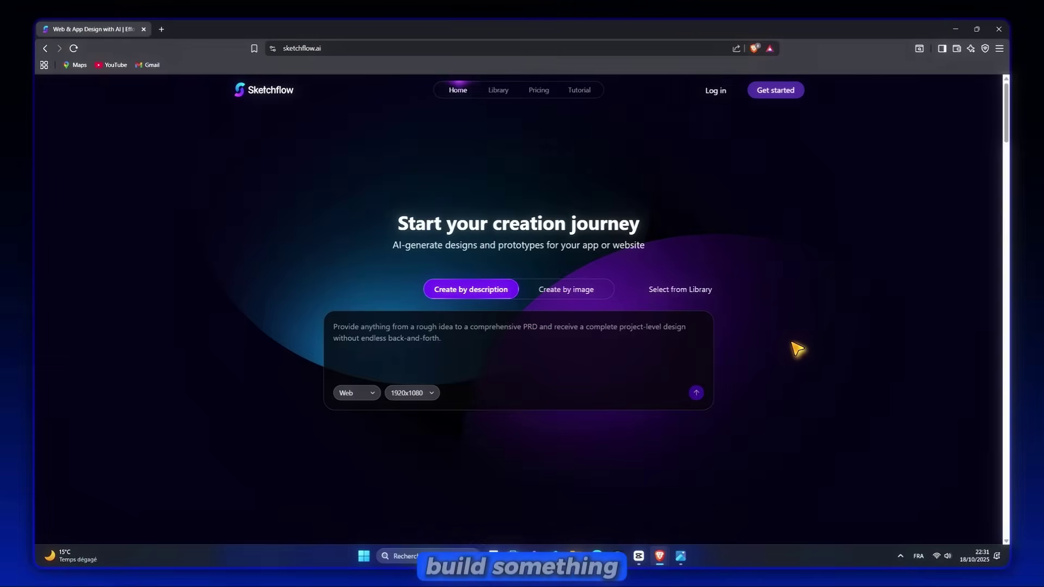
# Step: Scroll the homepage, advance the feature carousel four slides past AI Regeneration, and reach Design for Every Screen
pyautogui.scroll(-9, 797, 349)
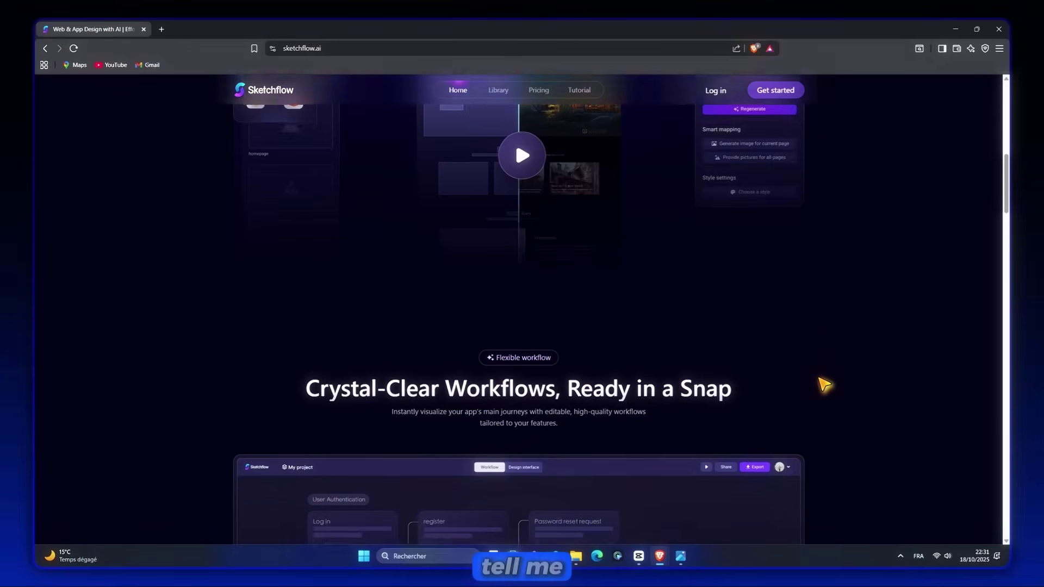
pyautogui.scroll(-5, 824, 385)
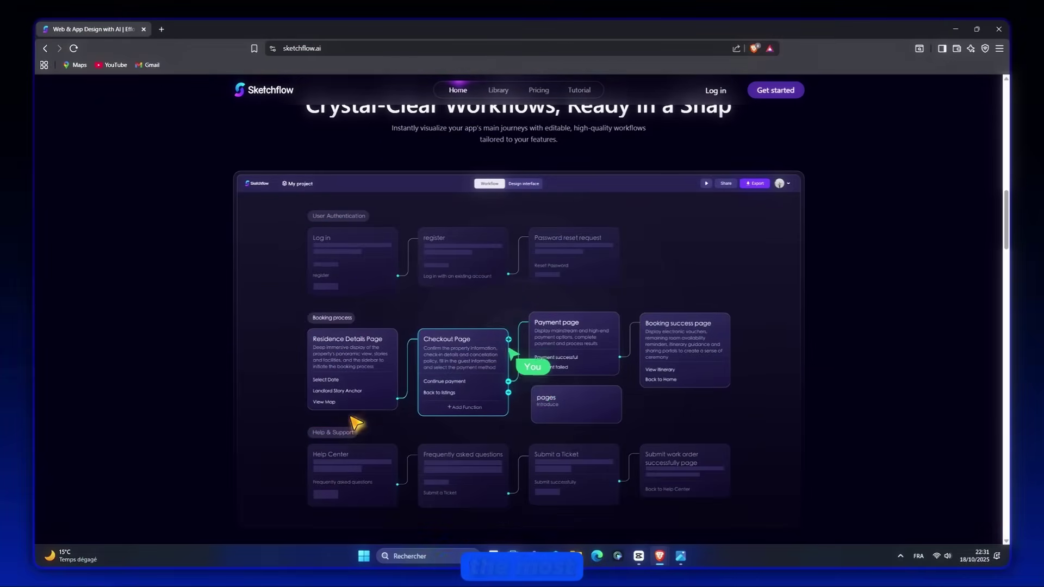
pyautogui.scroll(-8, 845, 394)
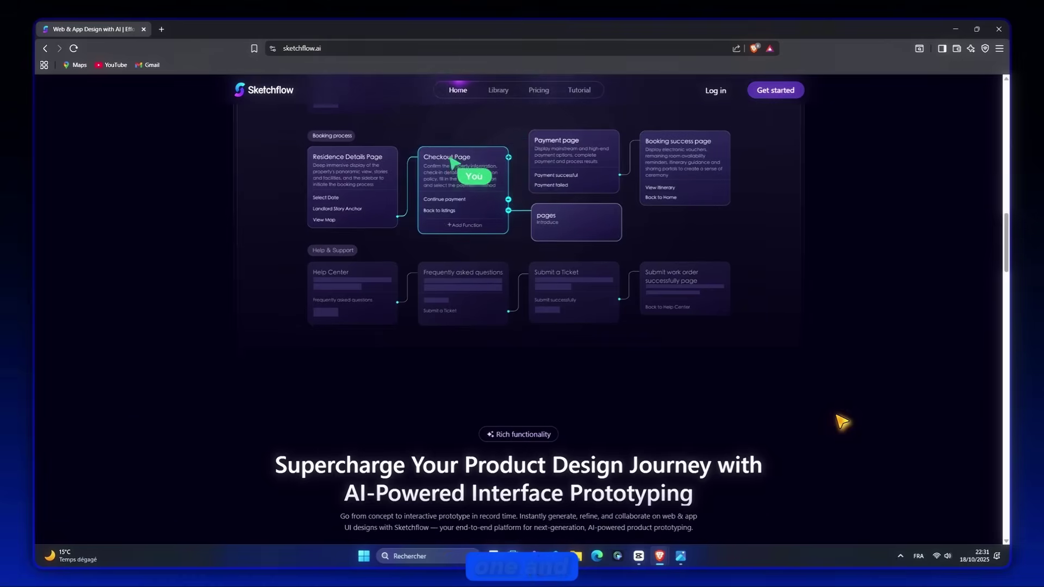
pyautogui.scroll(-3, 842, 424)
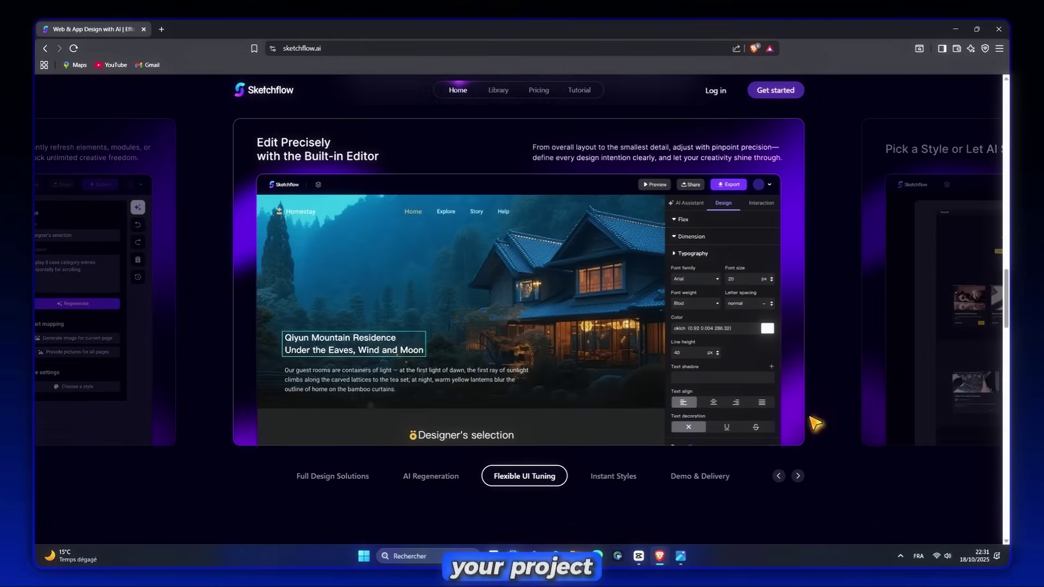
pyautogui.click(798, 476)
pyautogui.click(798, 475)
pyautogui.click(797, 476)
pyautogui.click(797, 475)
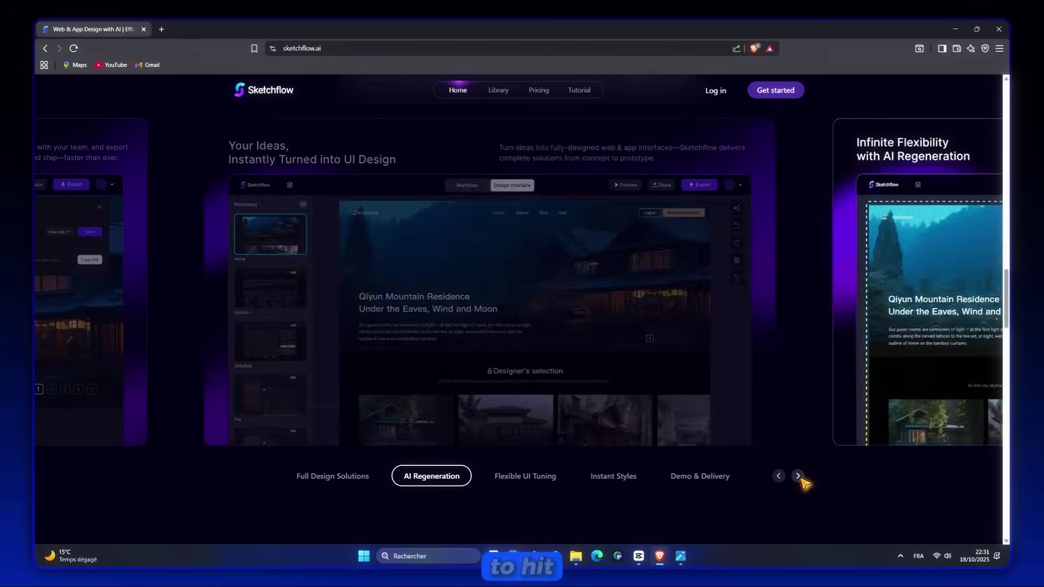
pyautogui.click(797, 476)
pyautogui.scroll(-8, 802, 481)
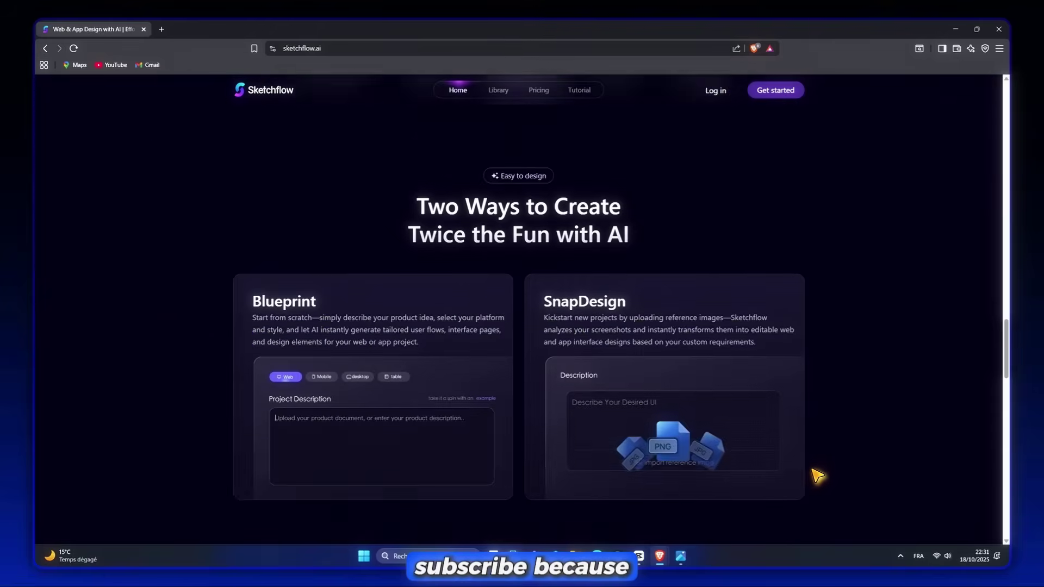
pyautogui.scroll(-10, 818, 474)
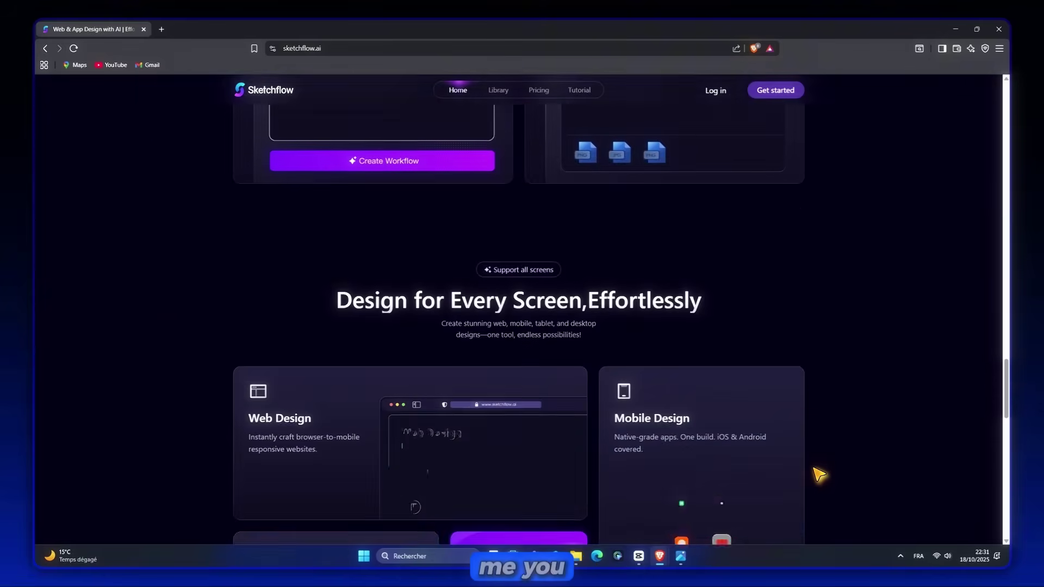